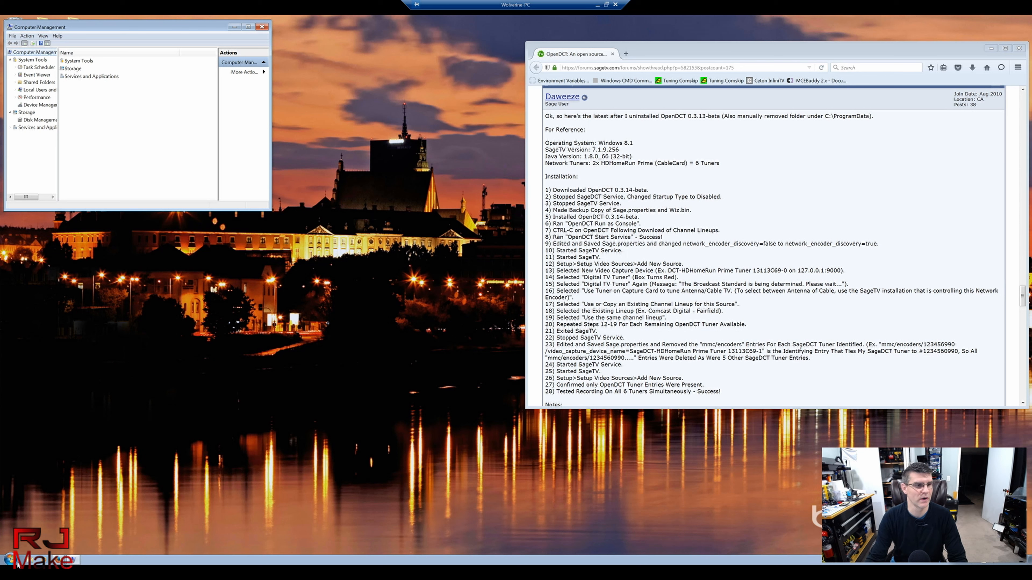
Step: Dismiss a stray taskbar menu and bring up the Services list under Services and Applications
right_click(7, 562)
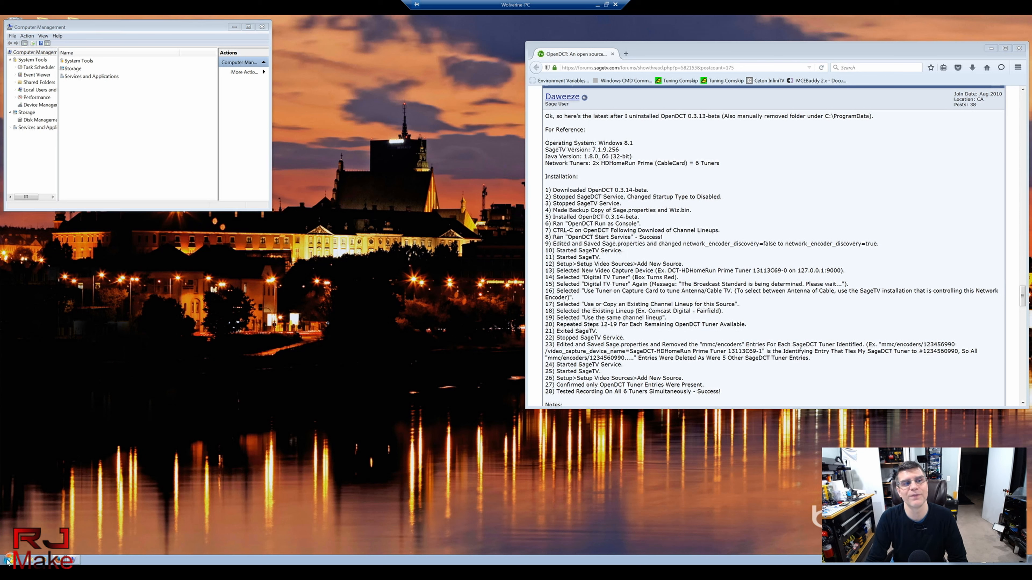
click(260, 379)
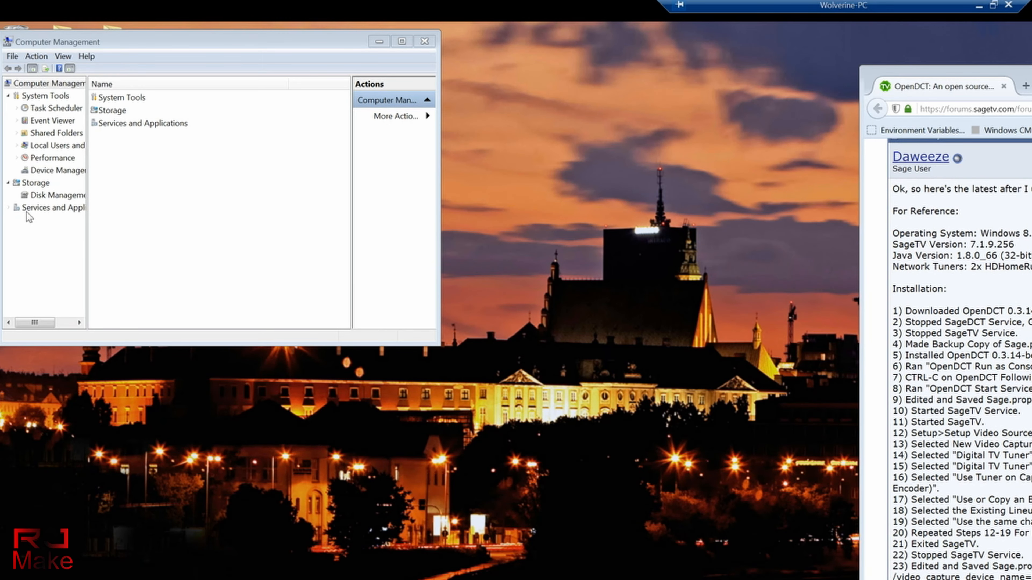
click(40, 208)
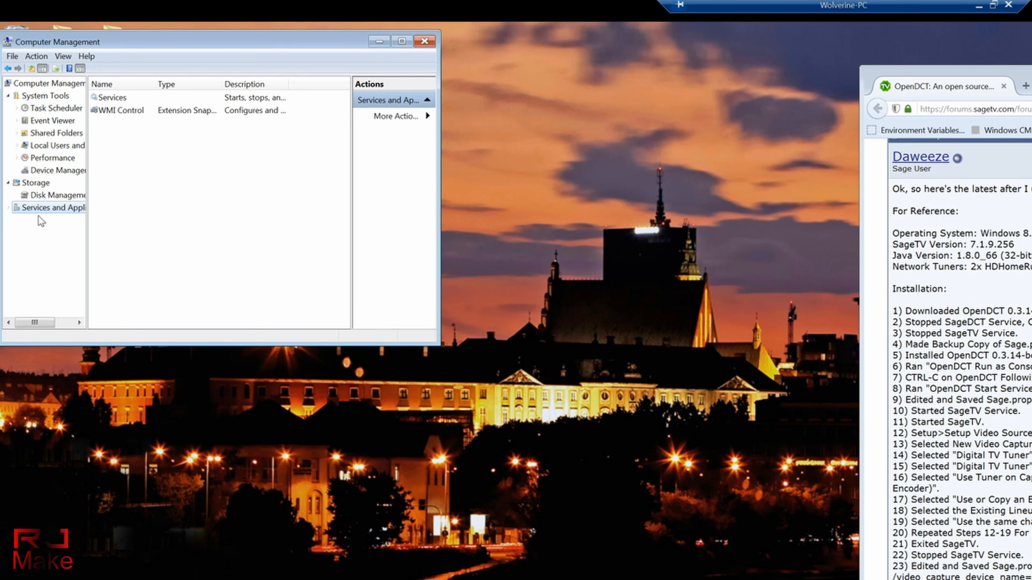
double_click(117, 99)
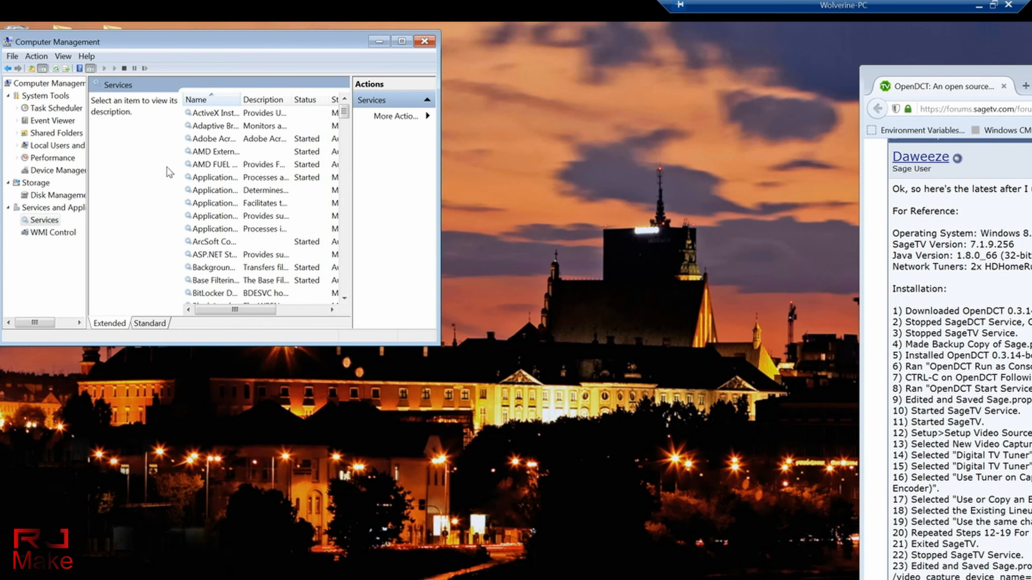
Step: Check that the SageDCT service is disabled and stopped, leaving its properties unchanged
click(198, 169)
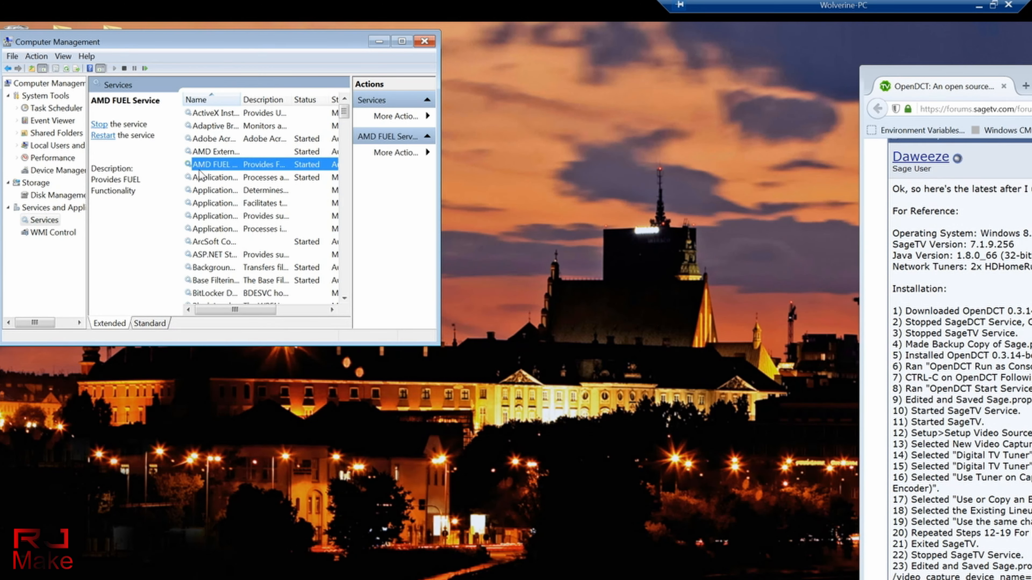
key(s)
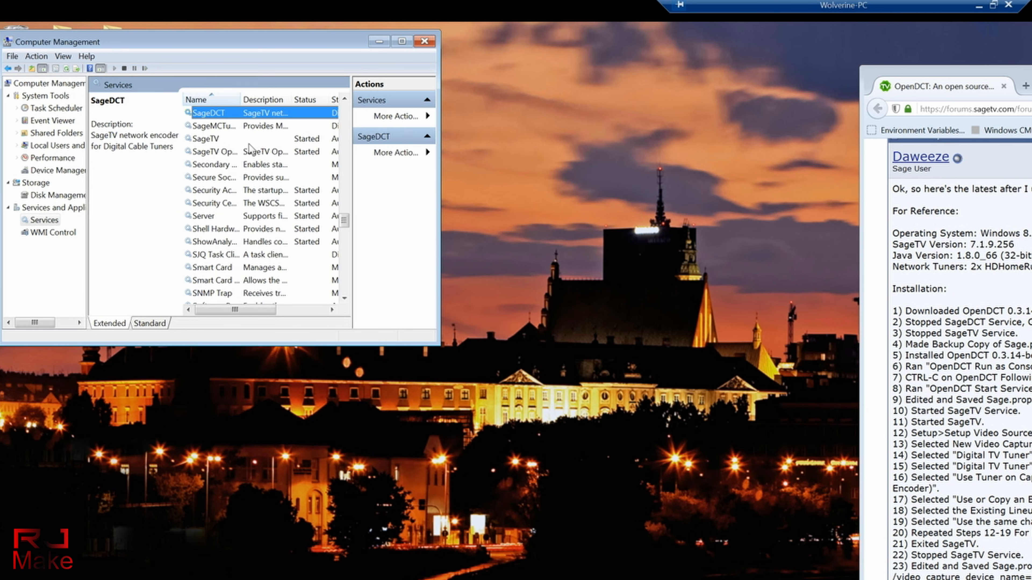
double_click(207, 115)
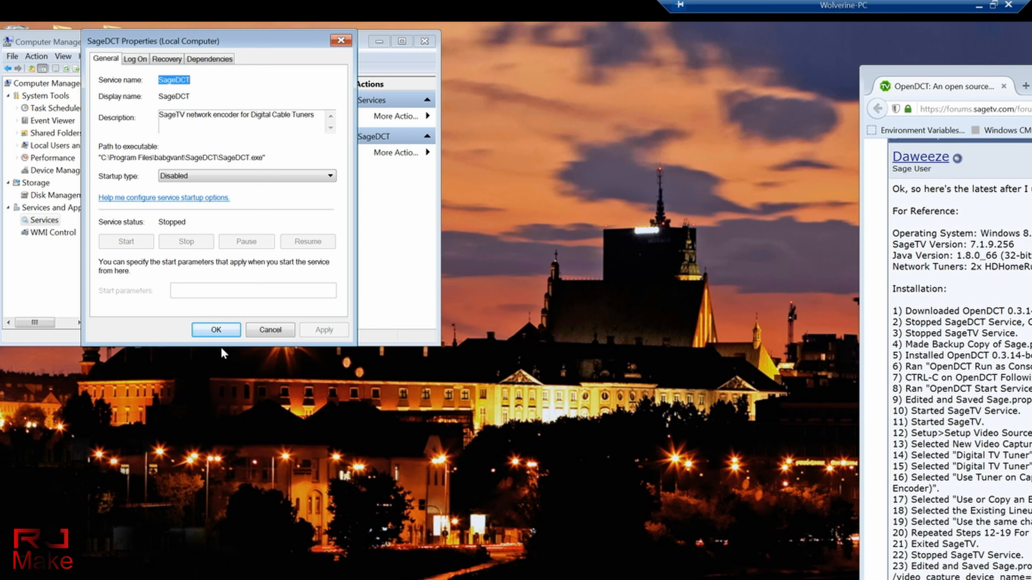
click(216, 329)
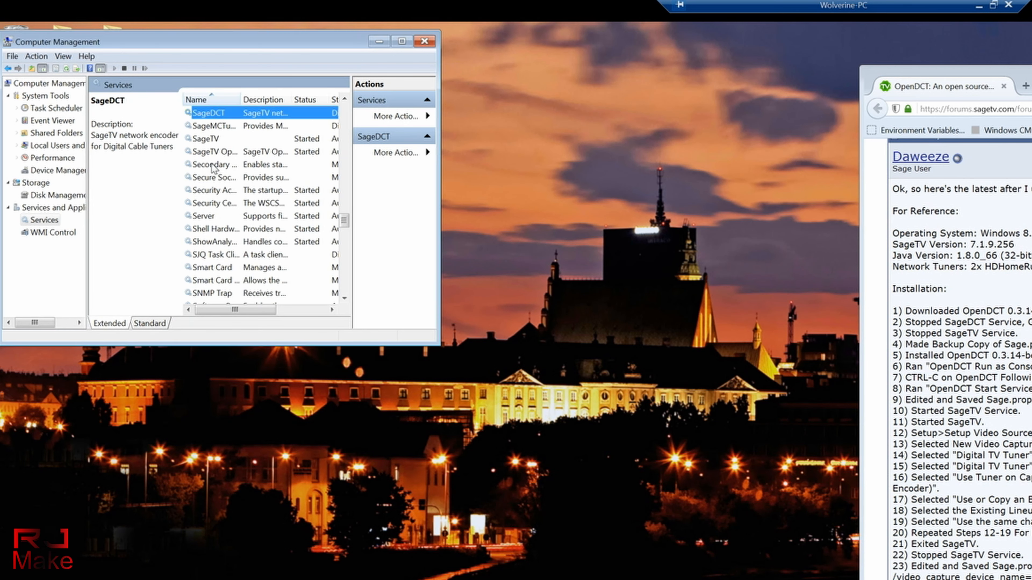
Step: Confirm the SageTV service stays Automatic and running, leaving its properties unchanged
double_click(202, 141)
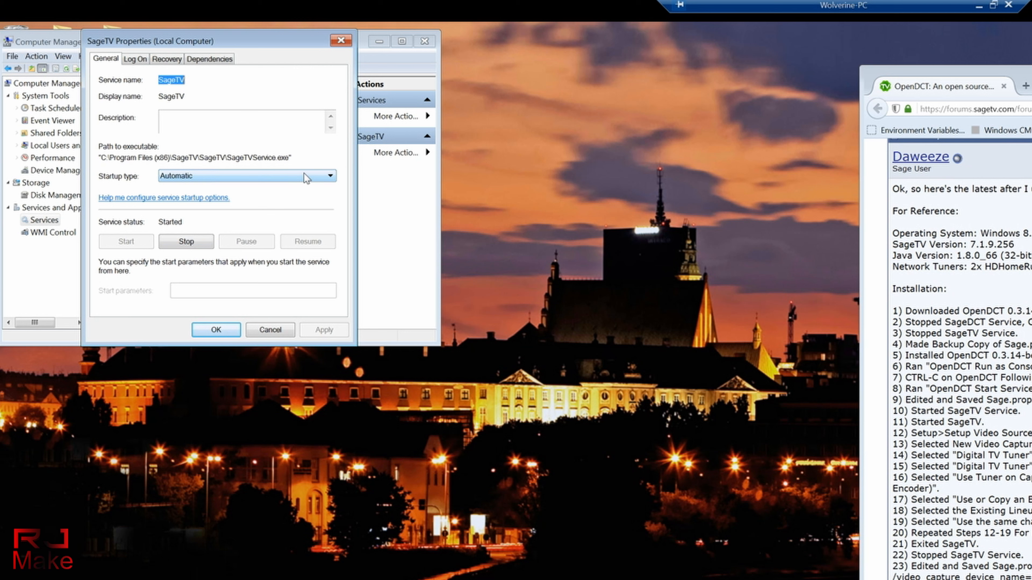
click(297, 177)
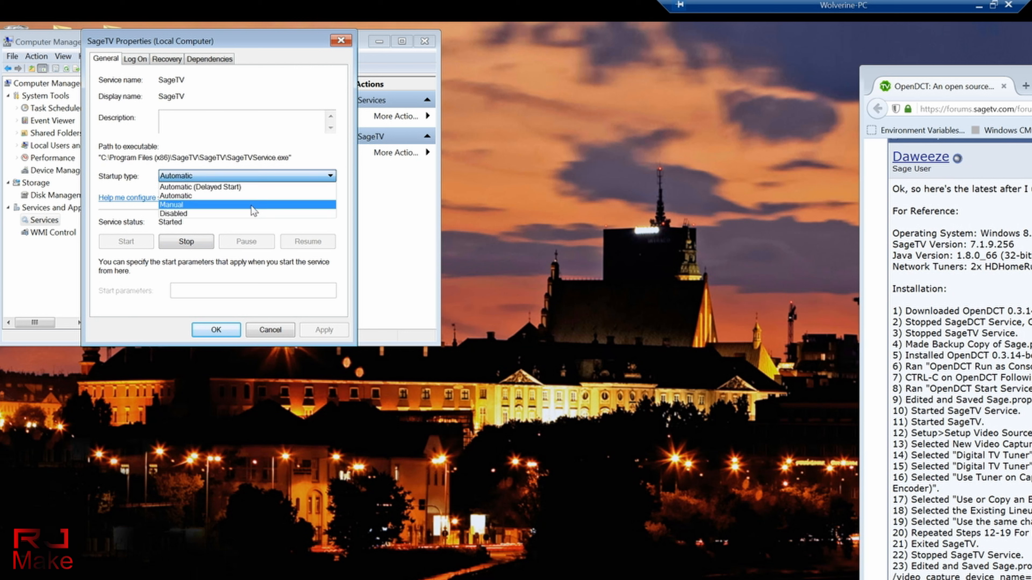
click(170, 320)
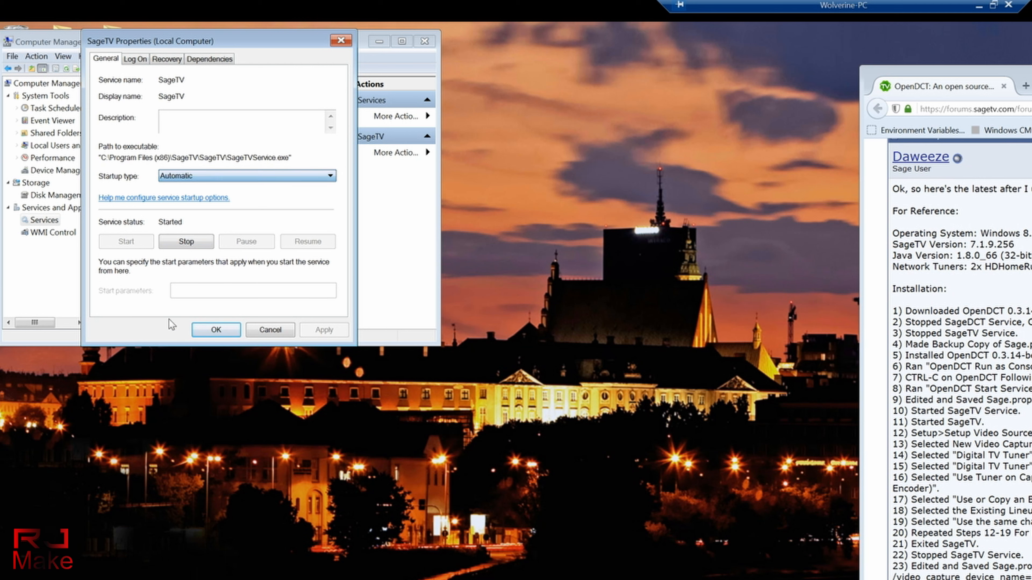
click(265, 333)
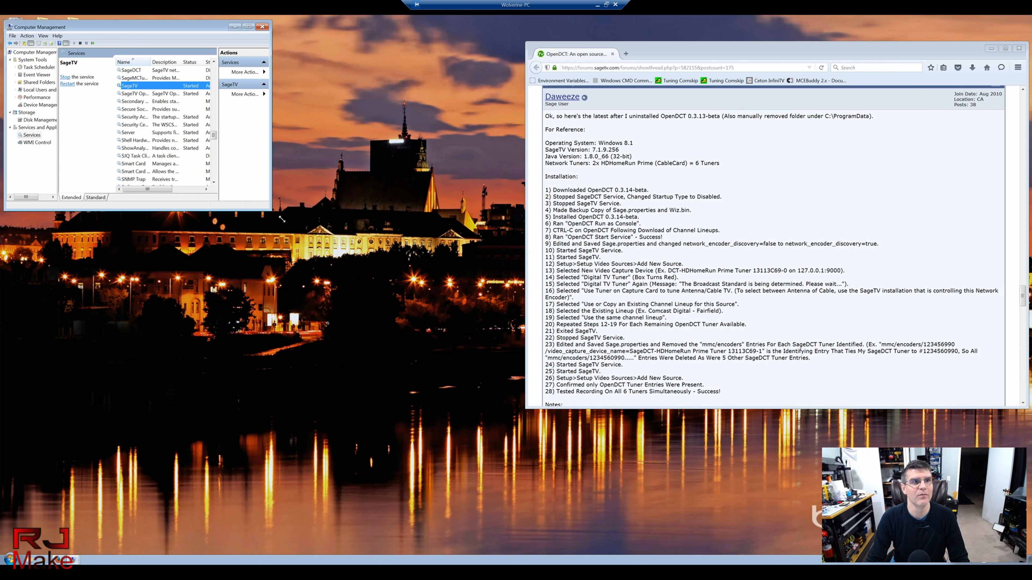
Step: Enlarge and reposition Computer Management, then open a Computer window listing the drives
drag(343, 270, 393, 315)
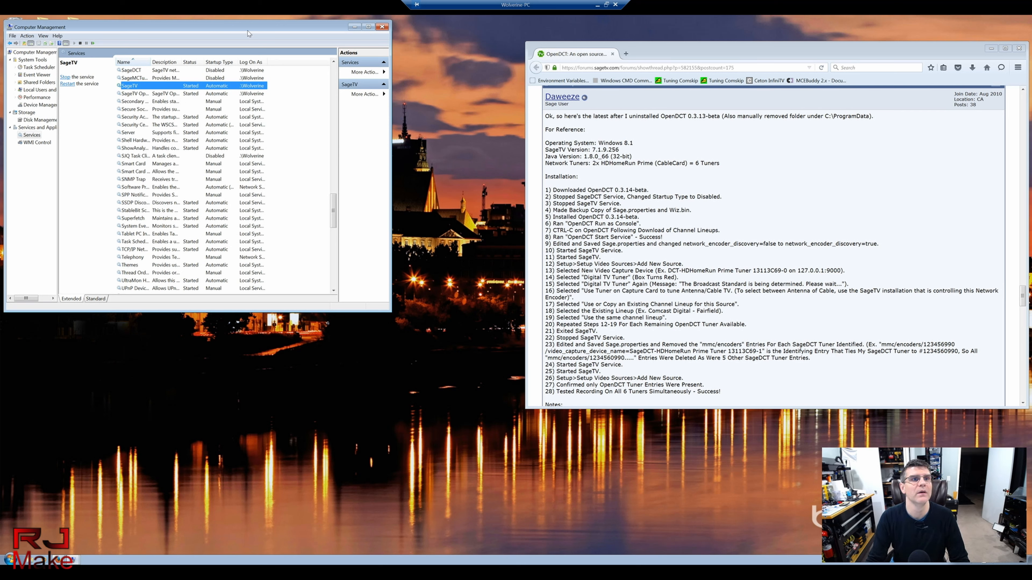
drag(243, 27, 317, 50)
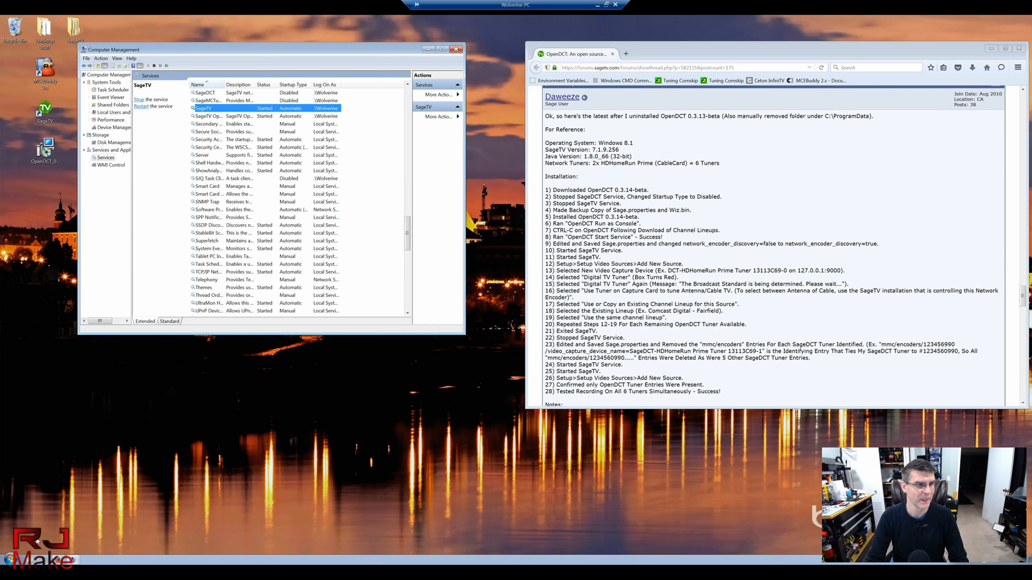
click(142, 497)
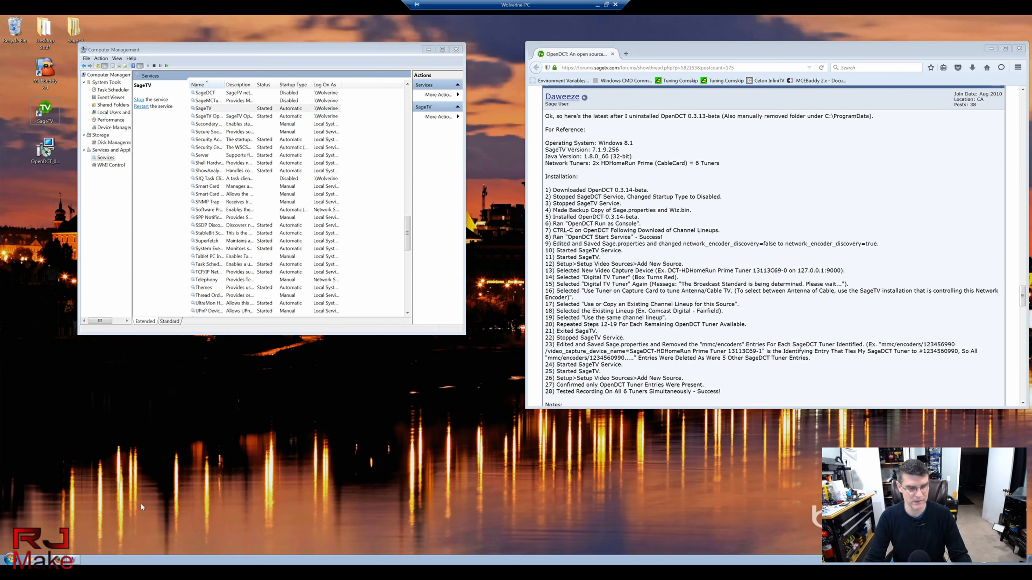
key(super+e)
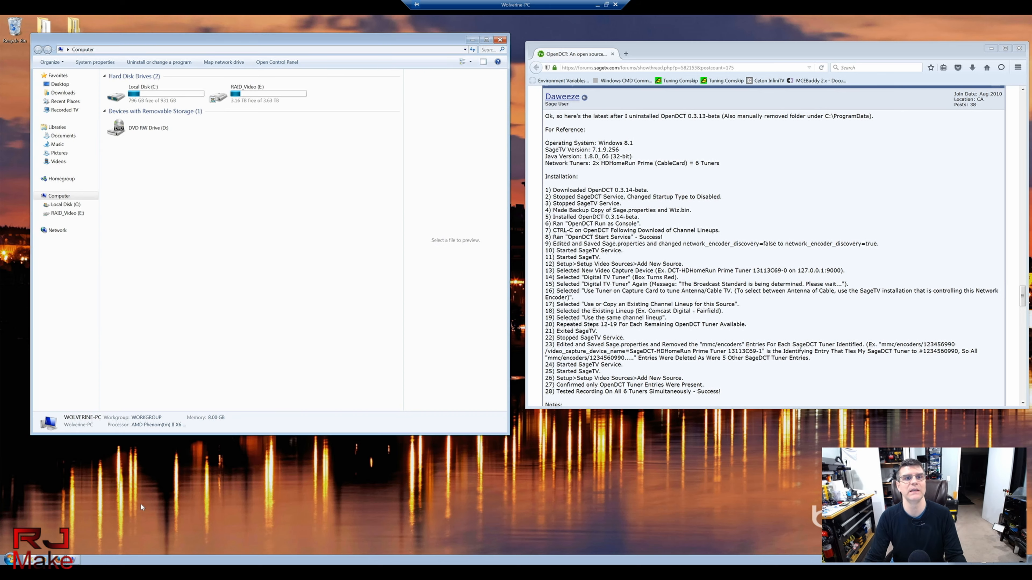
Step: Inspect the SageTV folder in C:\Program Files (x86), then close the Explorer window
double_click(163, 94)
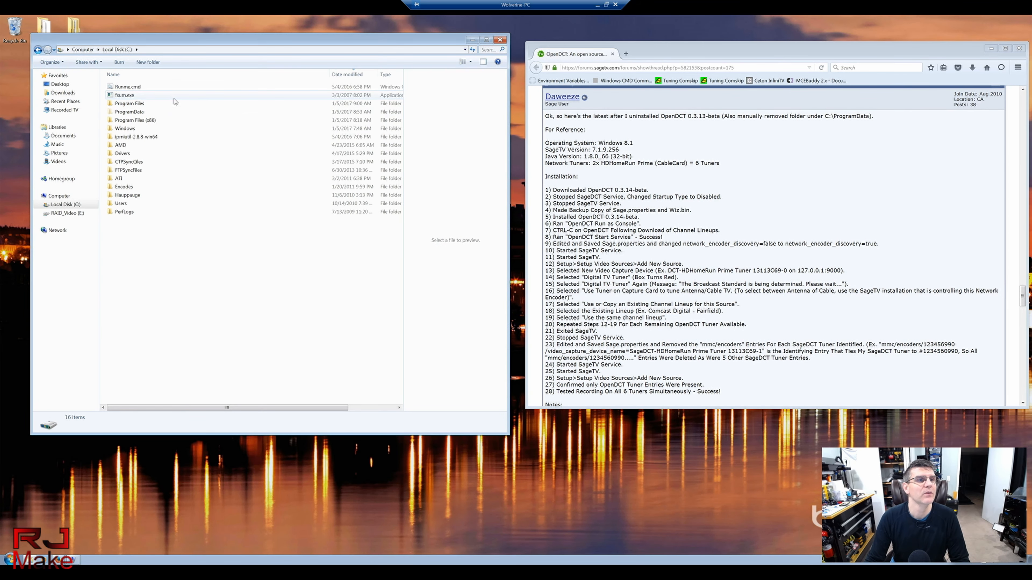
double_click(140, 121)
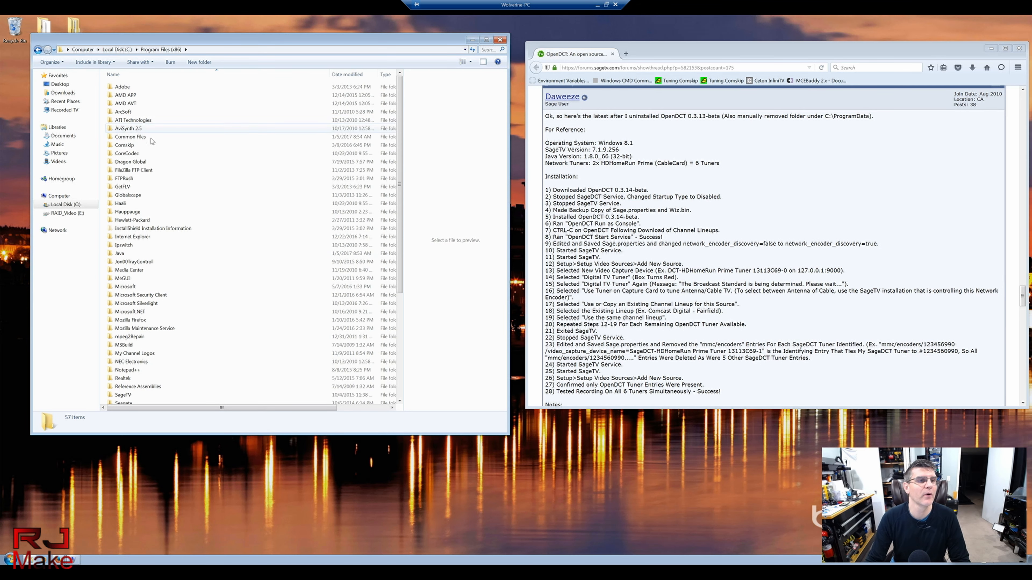
scroll(134, 188, down, 3)
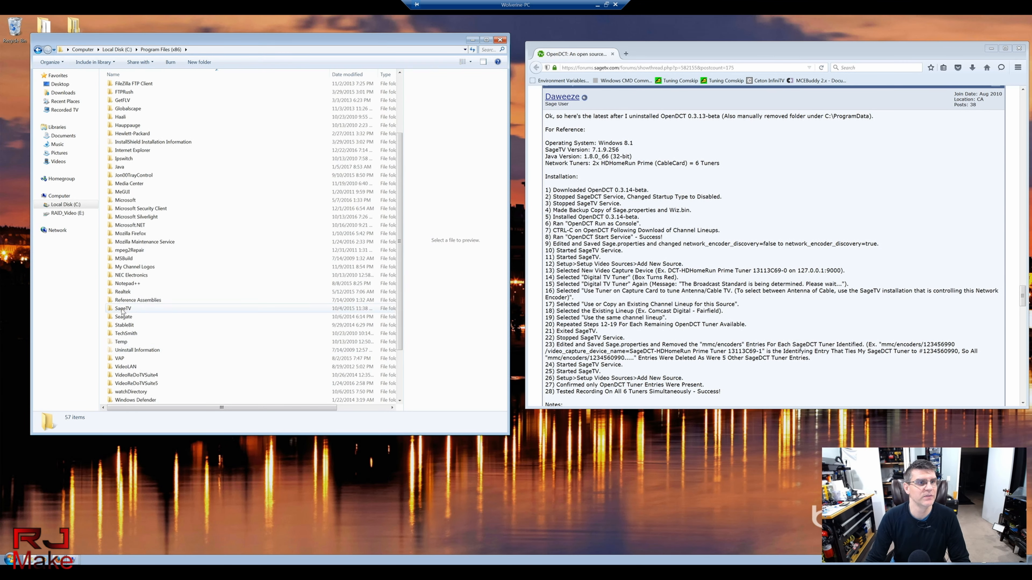
click(123, 310)
right_click(123, 311)
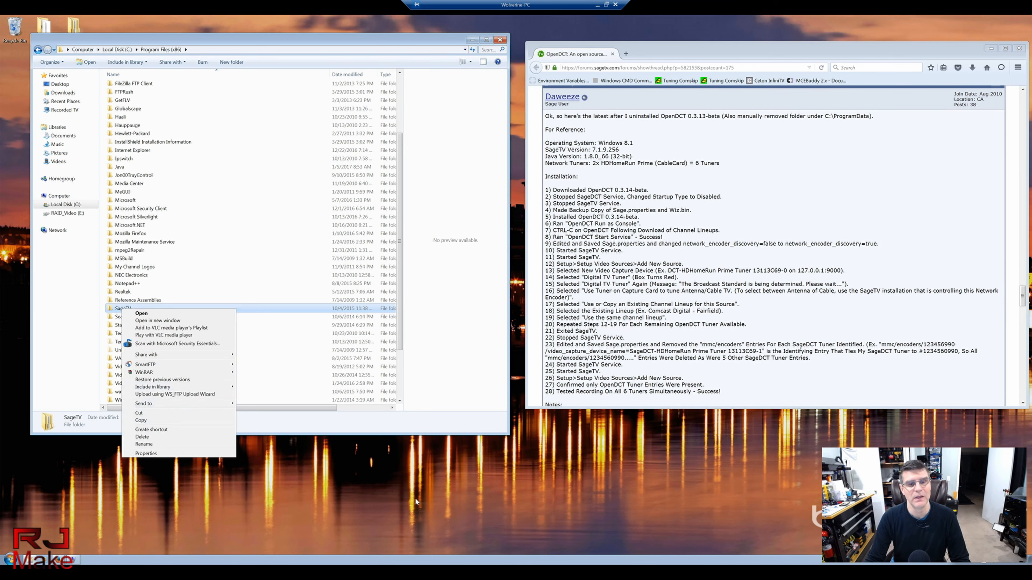
click(407, 491)
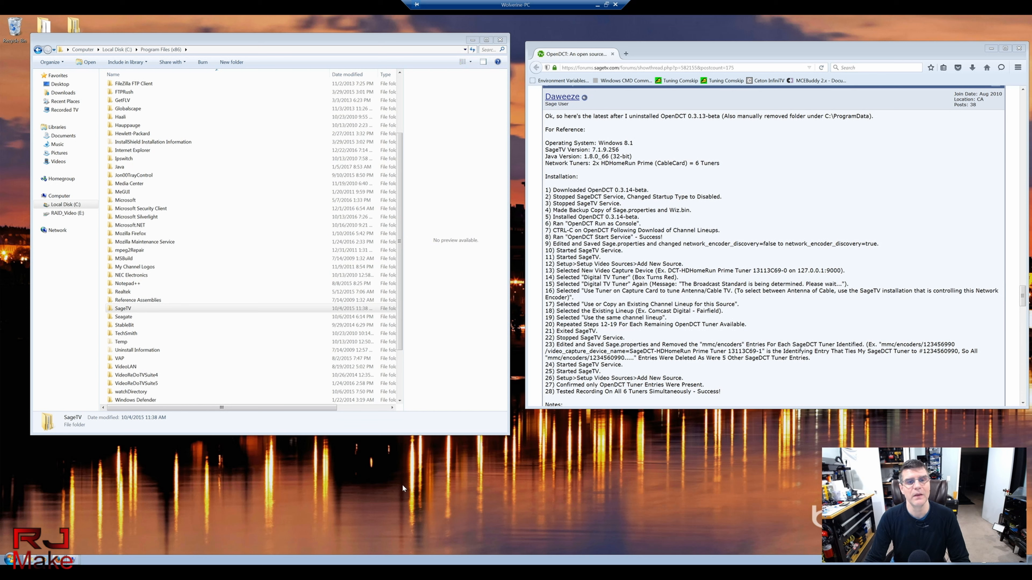
right_click(402, 485)
click(337, 489)
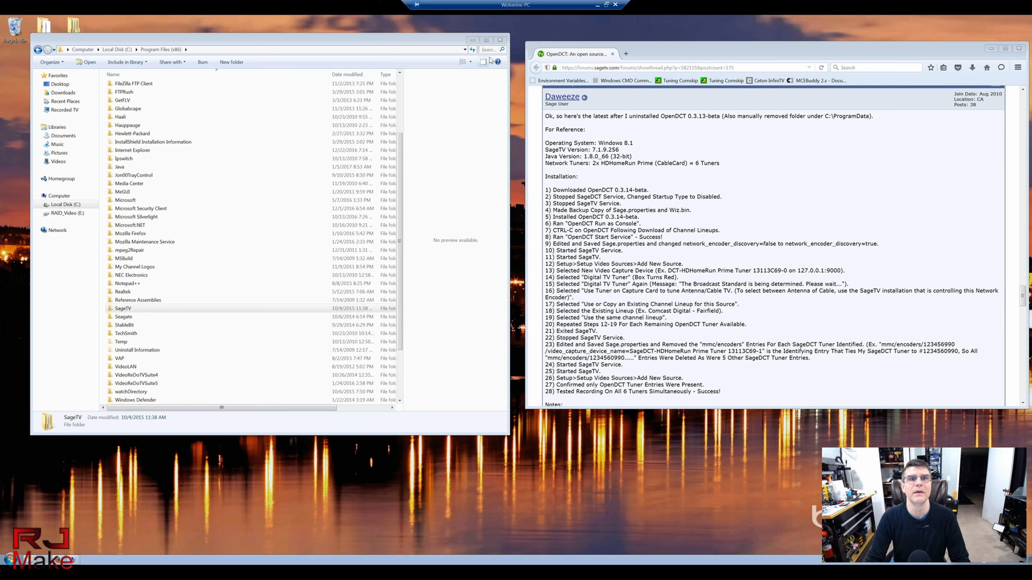
click(500, 40)
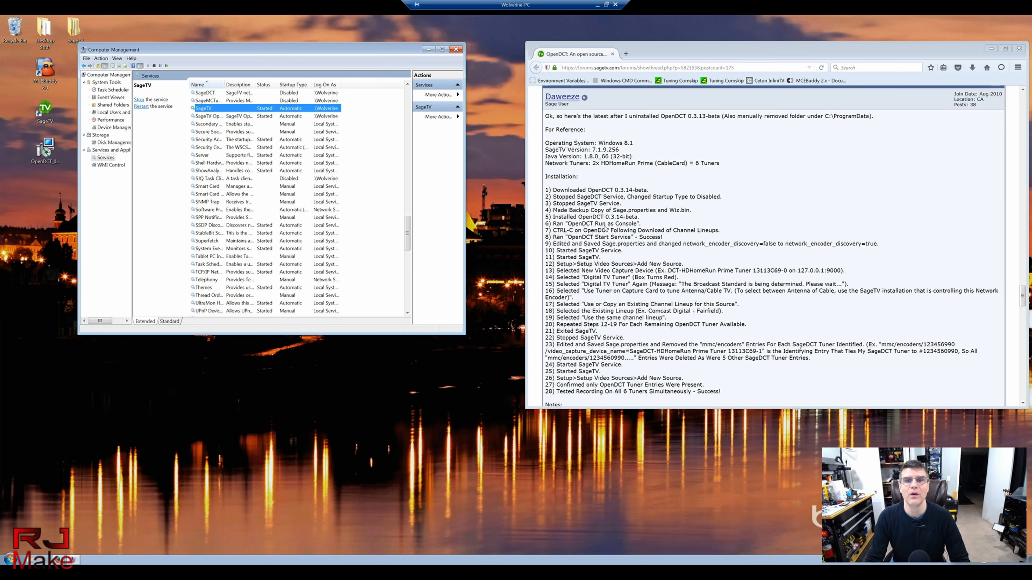
click(589, 224)
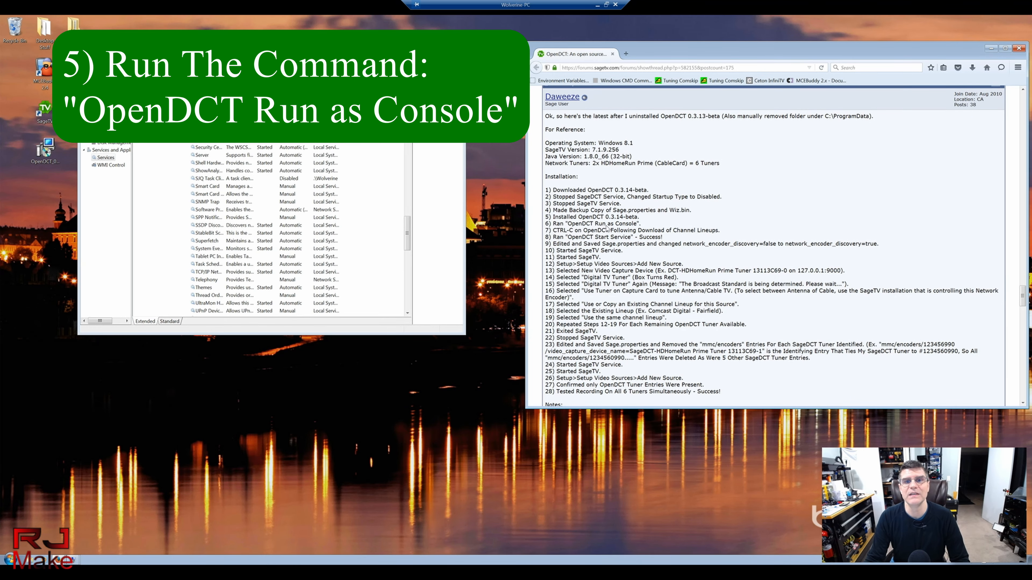
click(10, 559)
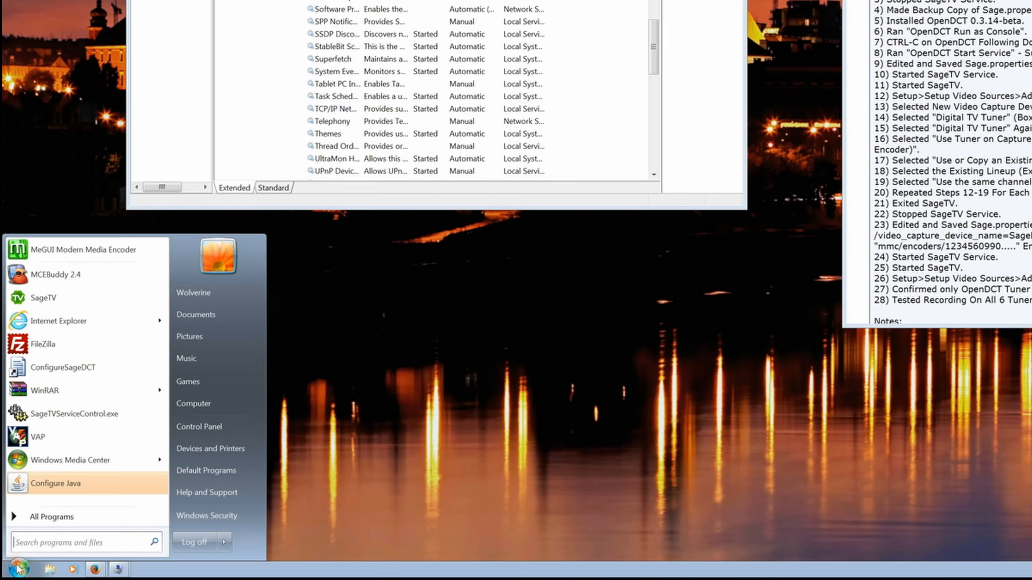
click(33, 518)
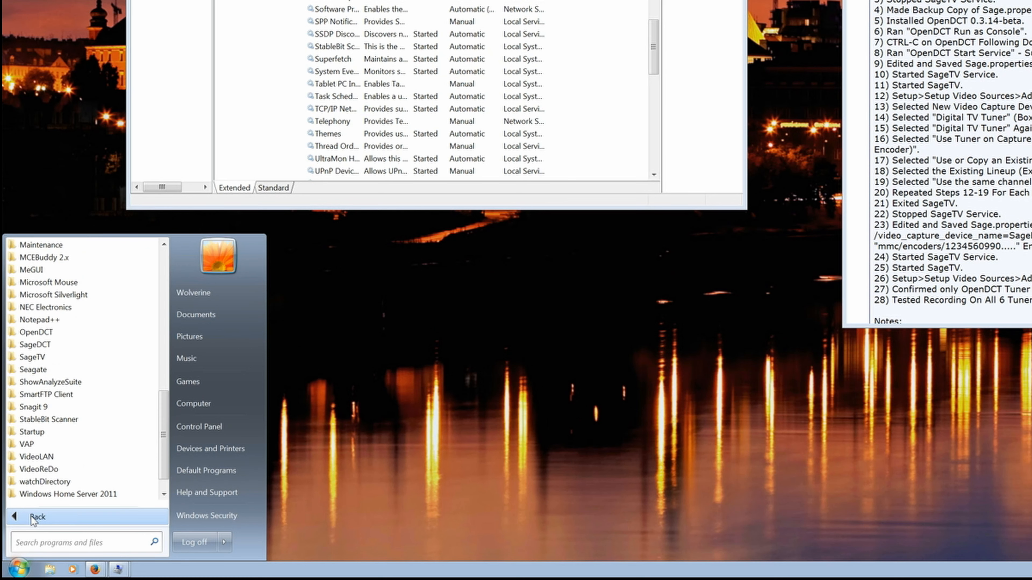
scroll(88, 444, down, 1)
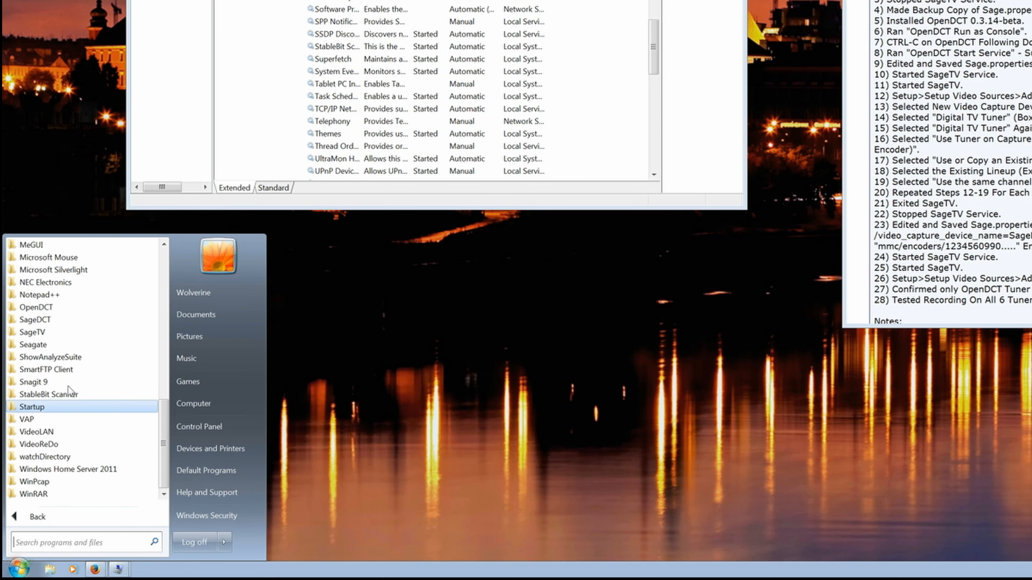
click(52, 309)
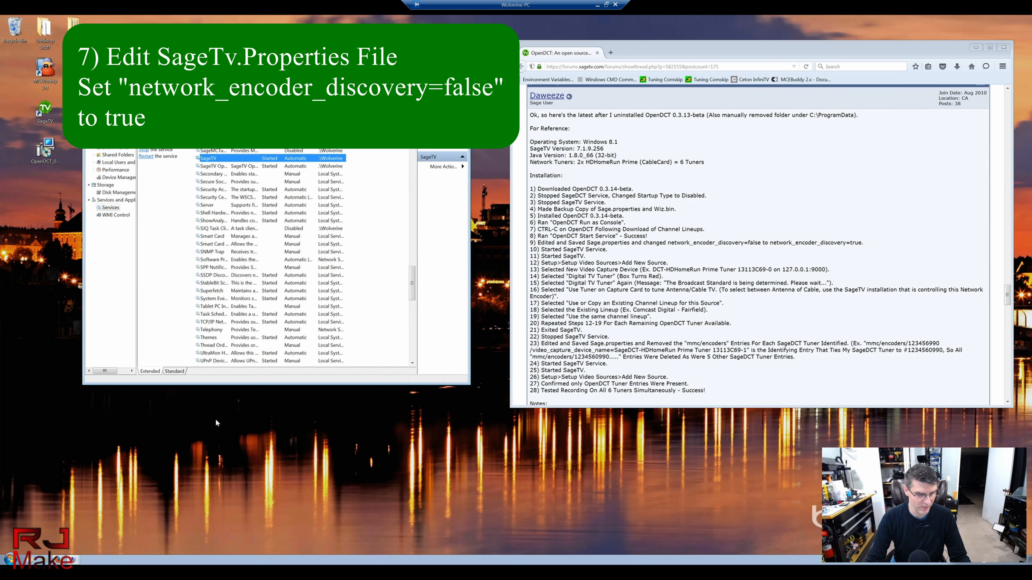
Step: Browse a new Computer window to C:\Program Files (x86)\SageTV
key(super+e)
double_click(149, 93)
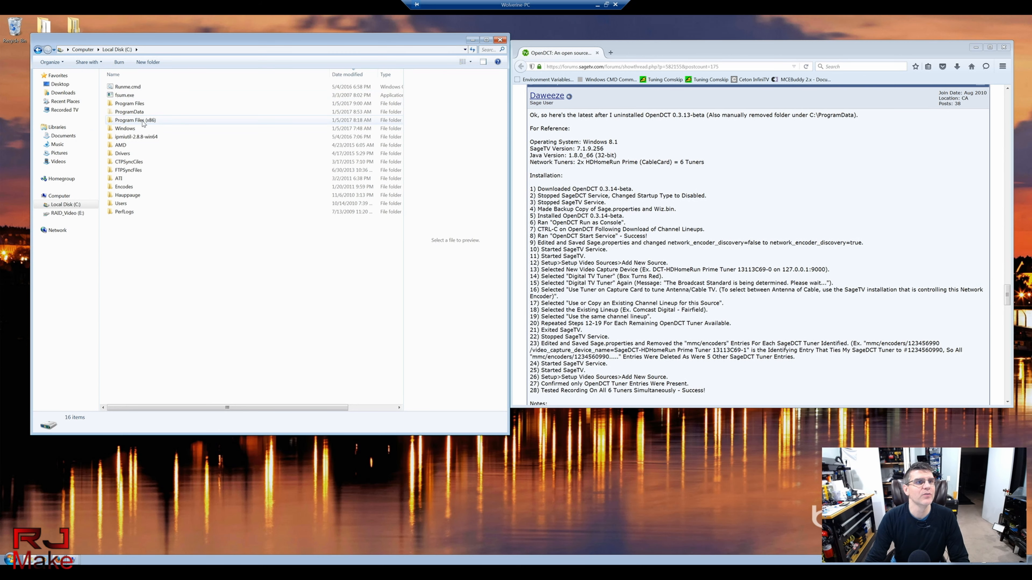
double_click(143, 120)
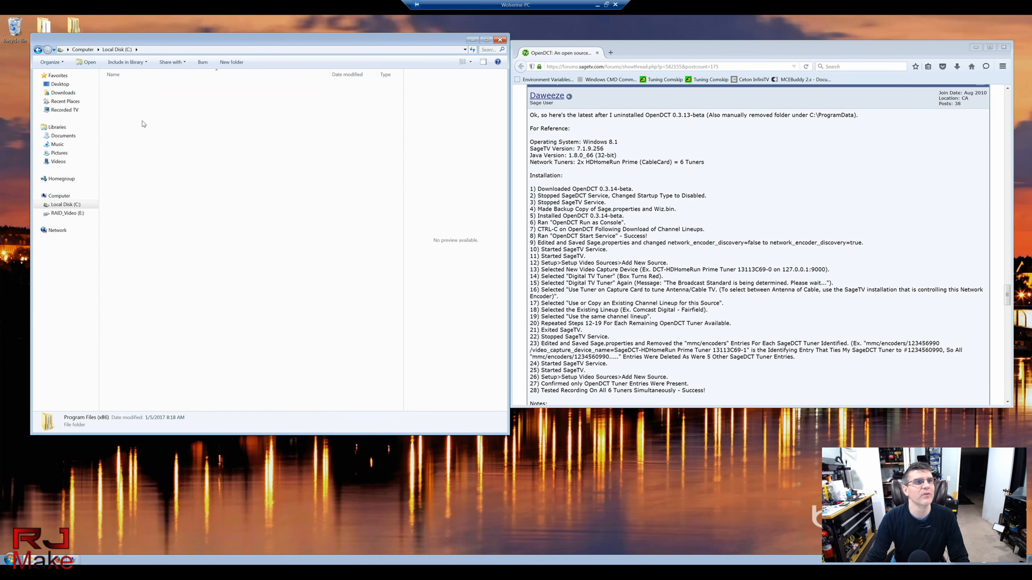
scroll(214, 276, down, 2)
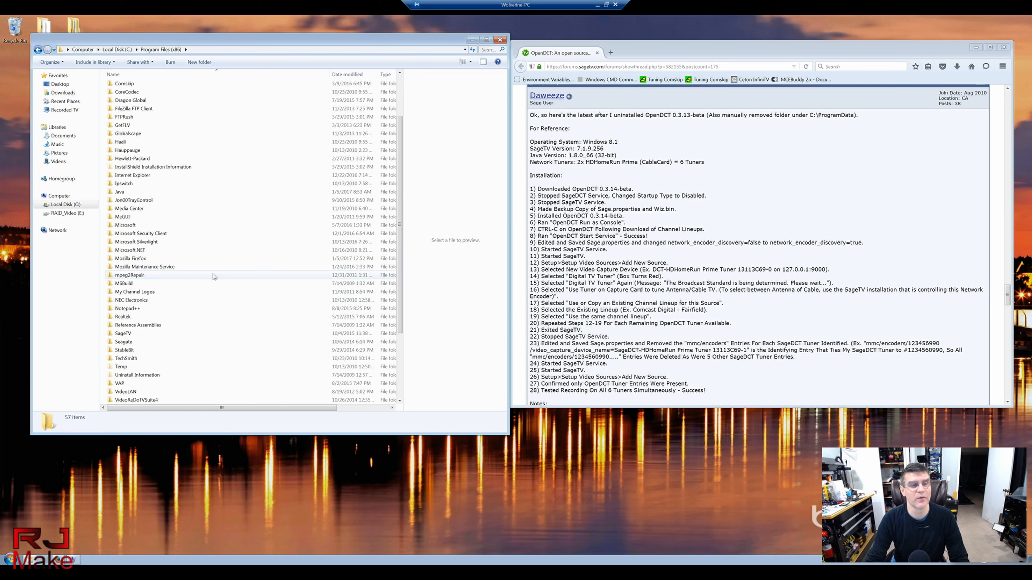
scroll(211, 276, up, 1)
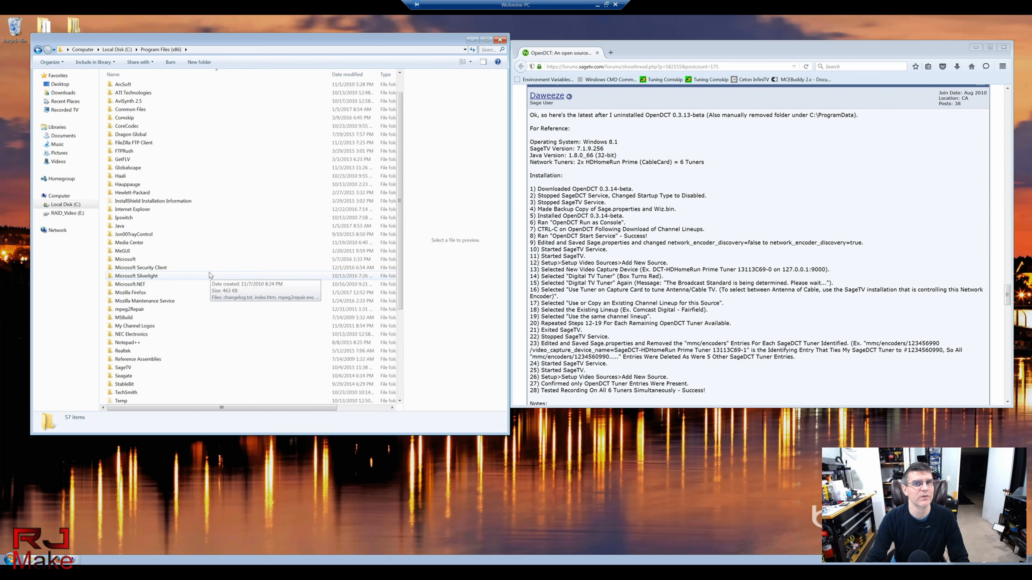
click(153, 292)
scroll(153, 290, up, 1)
scroll(154, 290, down, 2)
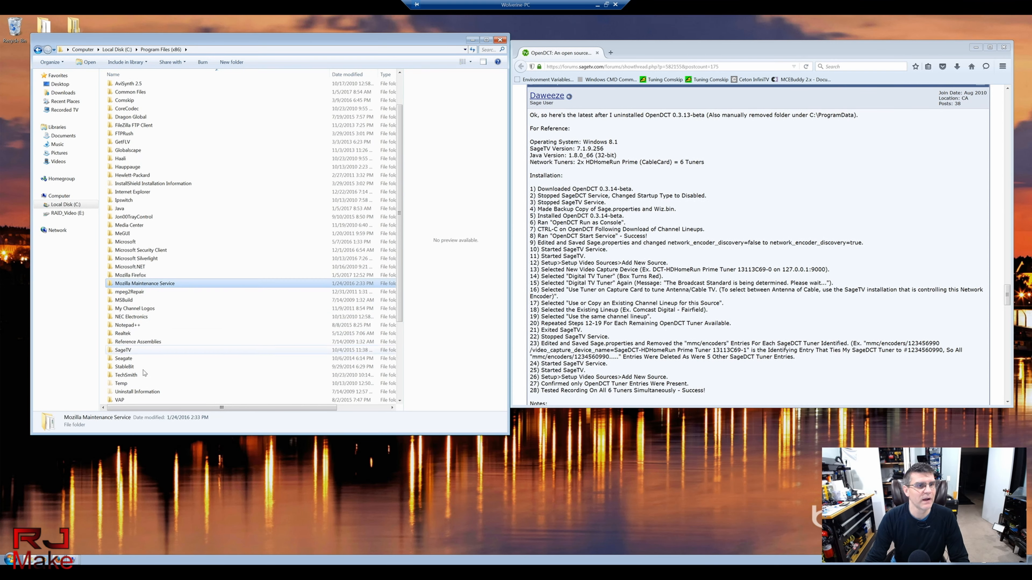
double_click(129, 351)
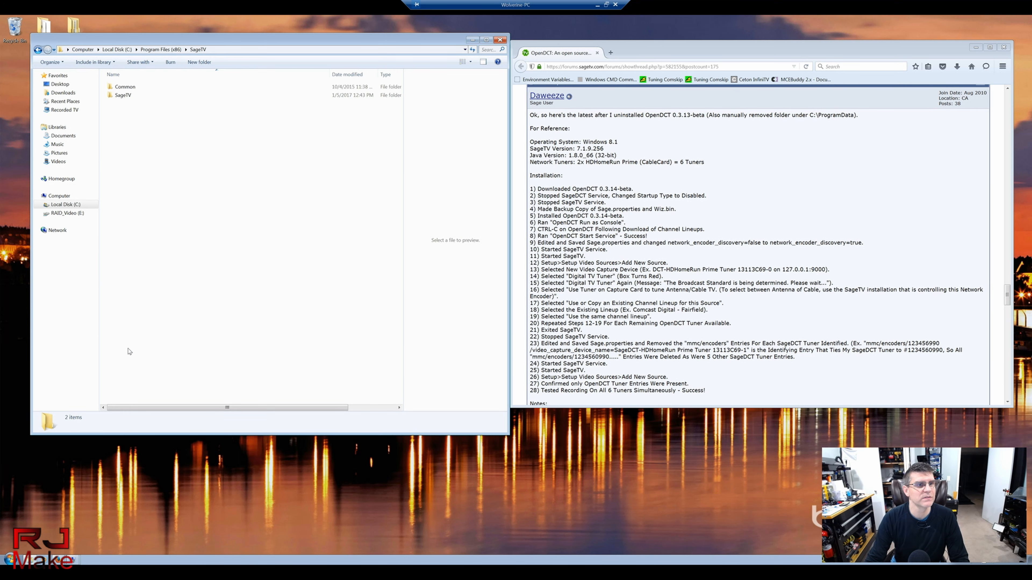
Step: Locate Sage.properties in the inner SageTV folder, close that window, and open the desktop SageTV folder
double_click(120, 95)
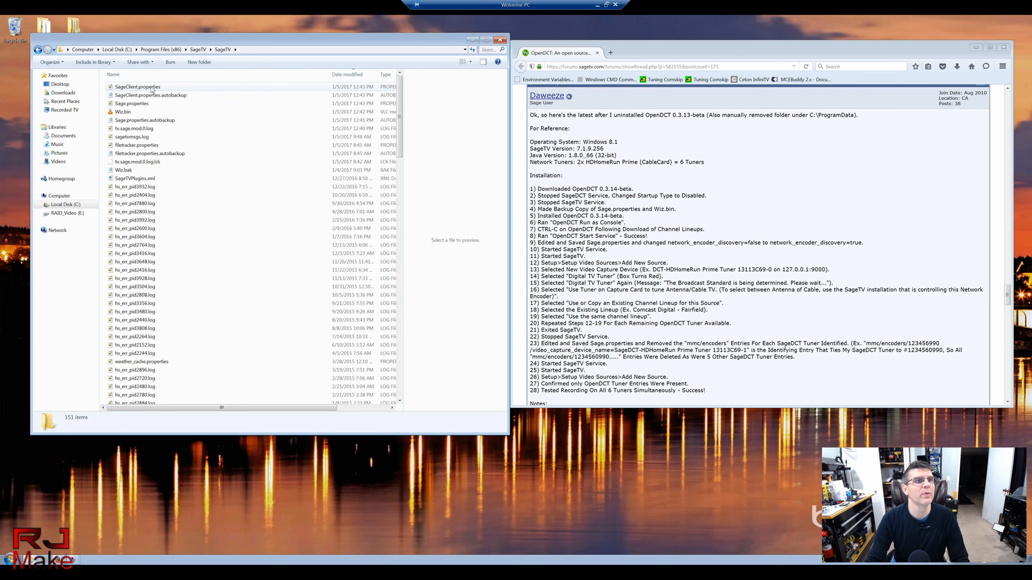
click(137, 105)
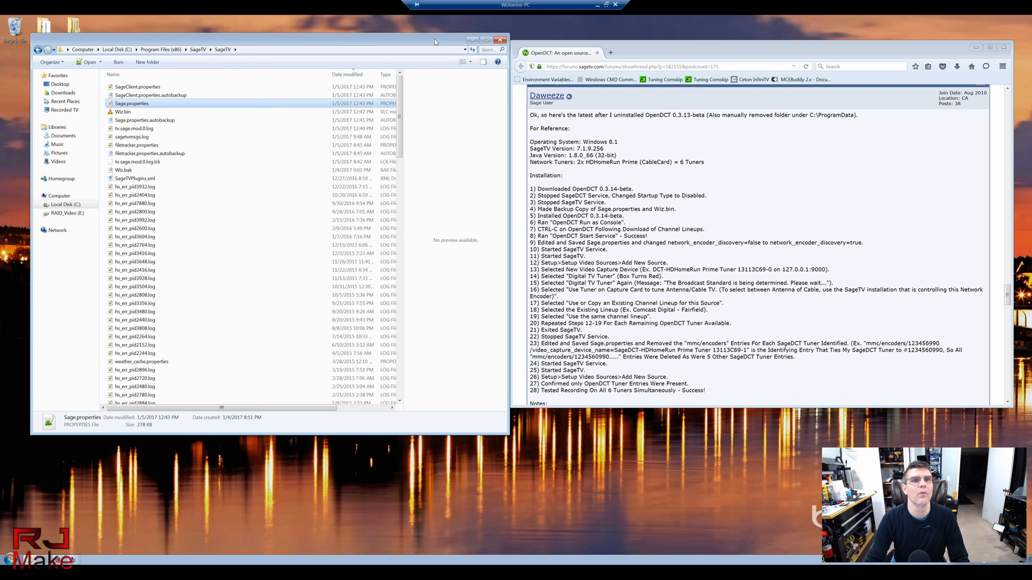
drag(435, 41, 440, 100)
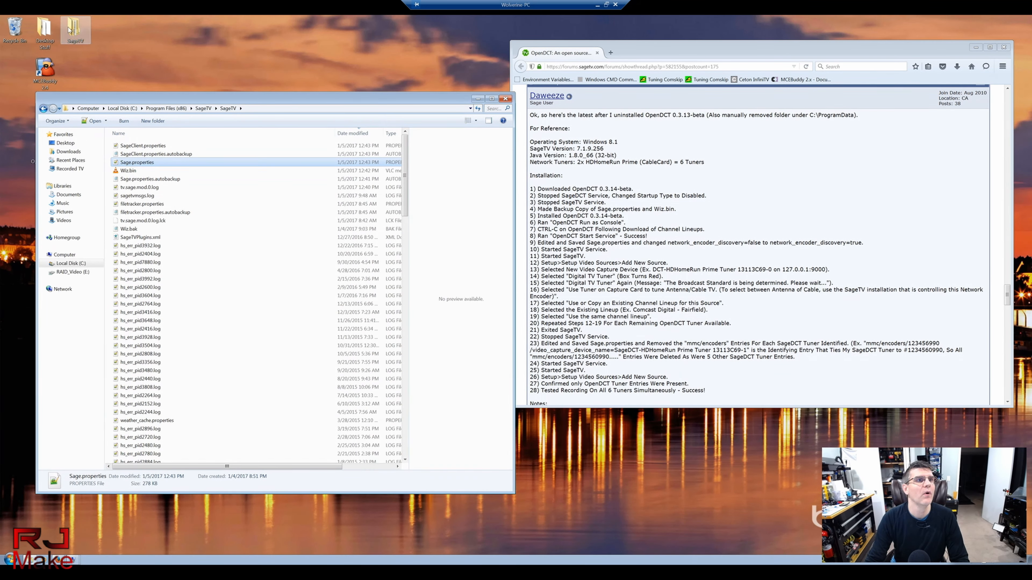
click(505, 99)
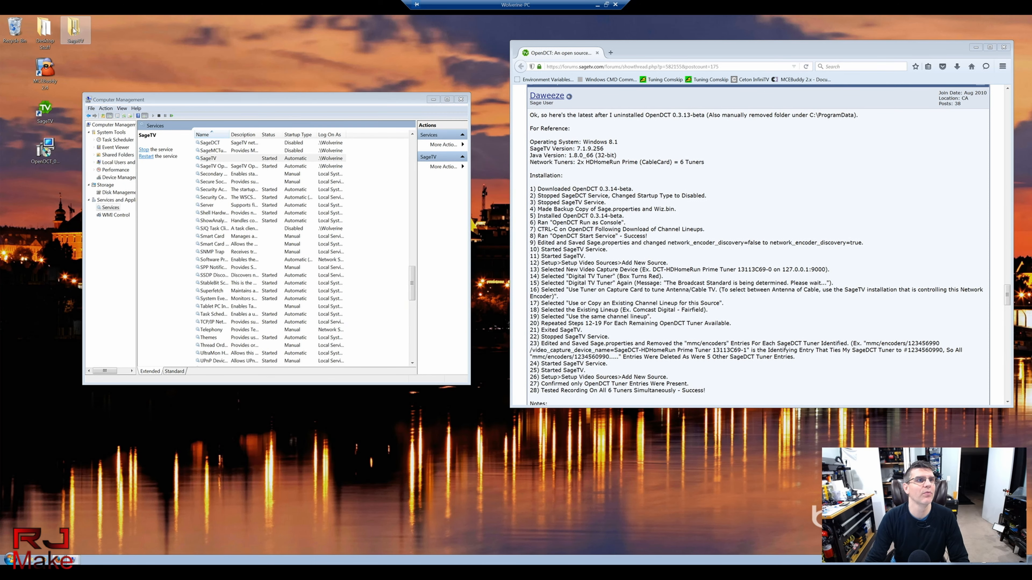
double_click(74, 29)
Step: Open Sage.properties from the desktop SageTV folder in Notepad++
drag(144, 105, 118, 28)
double_click(100, 89)
click(104, 81)
double_click(105, 82)
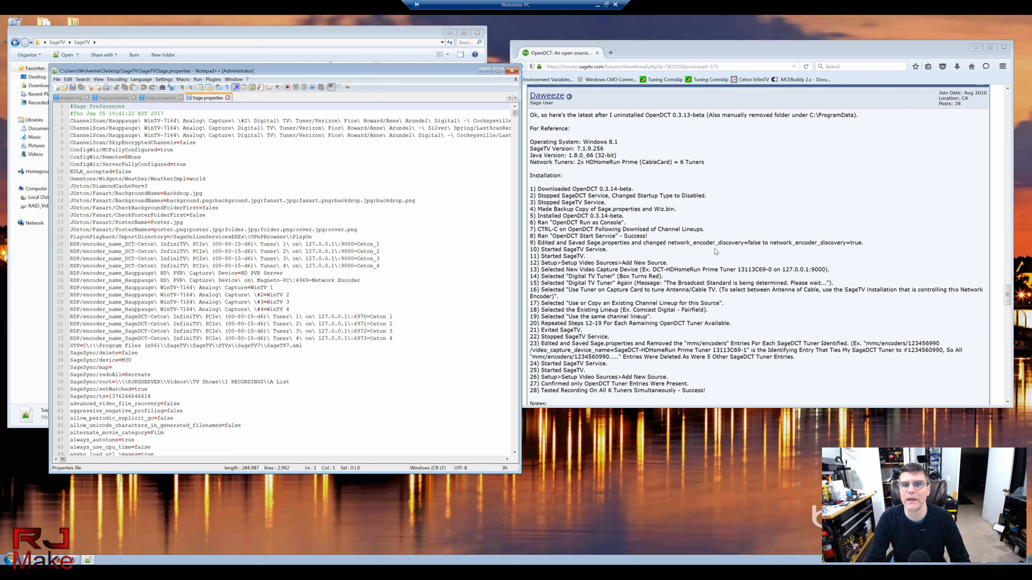
Step: Find network_encoder_discovery= at line 1083, confirm it is true, and close Notepad++
drag(668, 243, 749, 245)
key(ctrl+c)
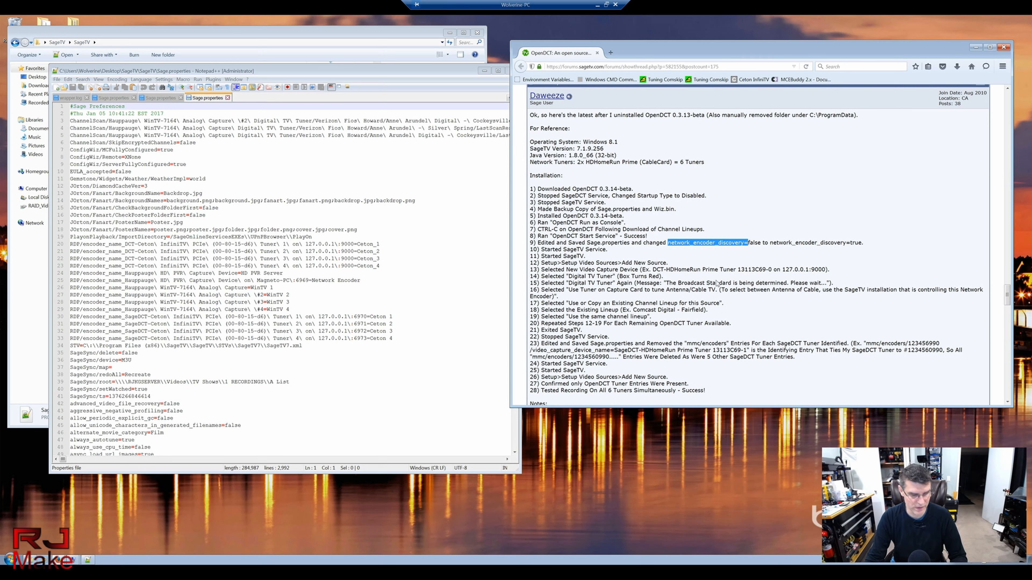
click(283, 258)
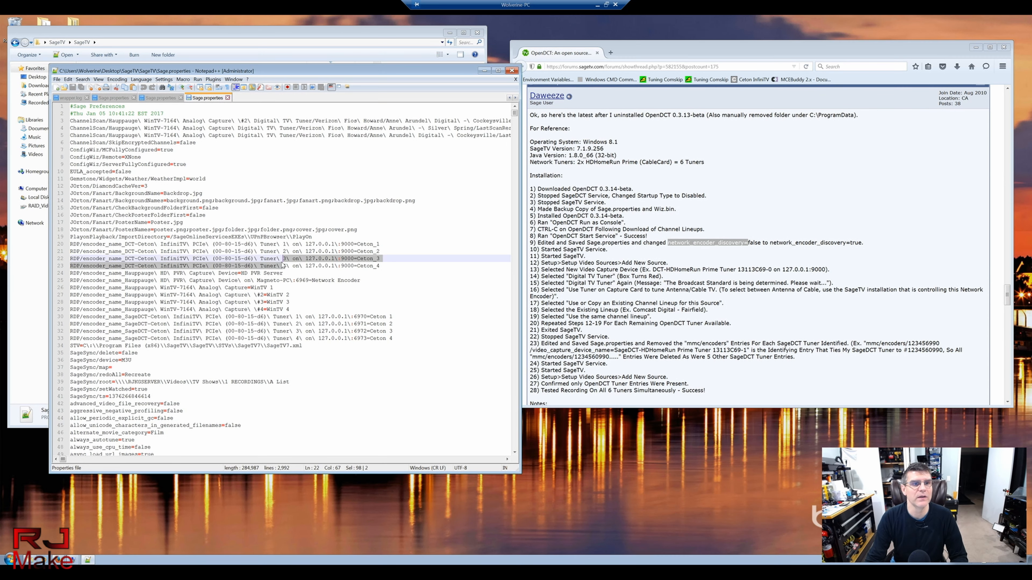
click(315, 274)
key(ctrl+f)
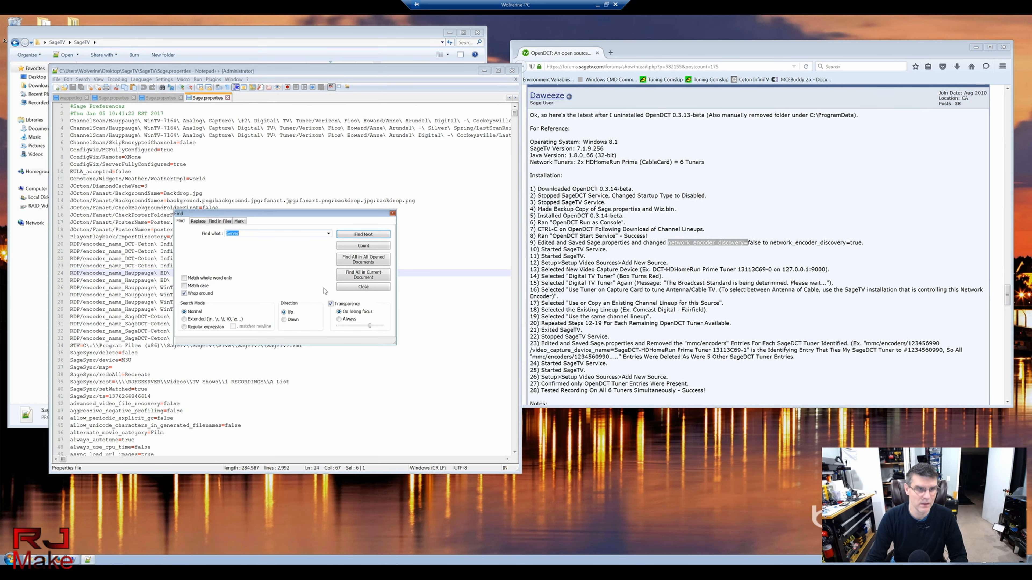
key(ctrl+v)
key(Return)
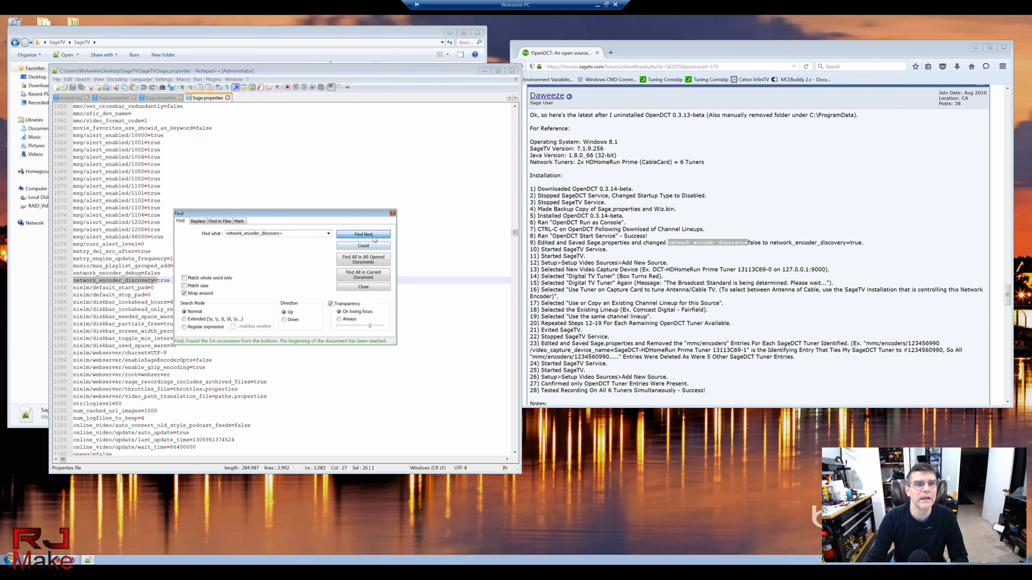
click(392, 213)
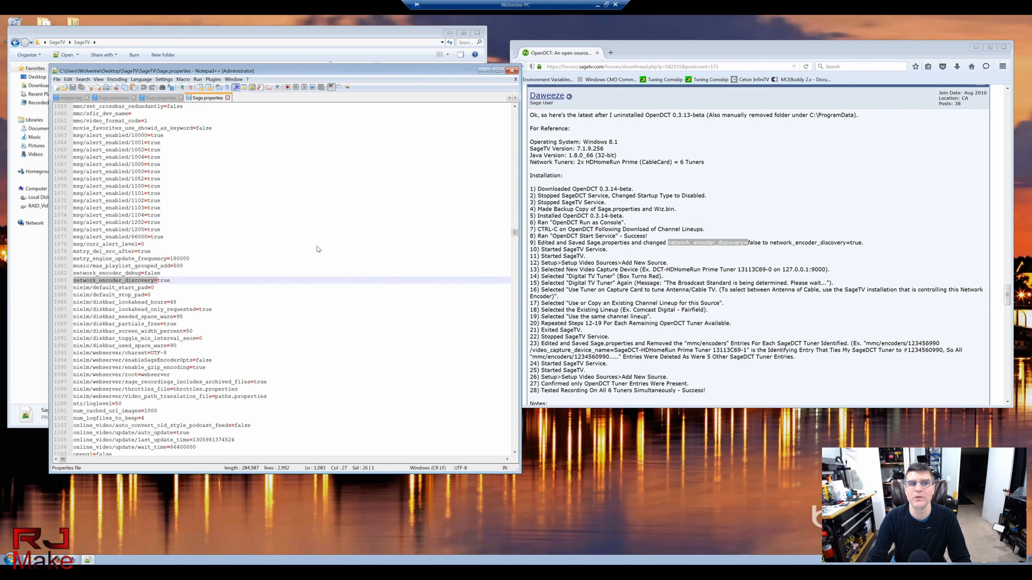
click(178, 281)
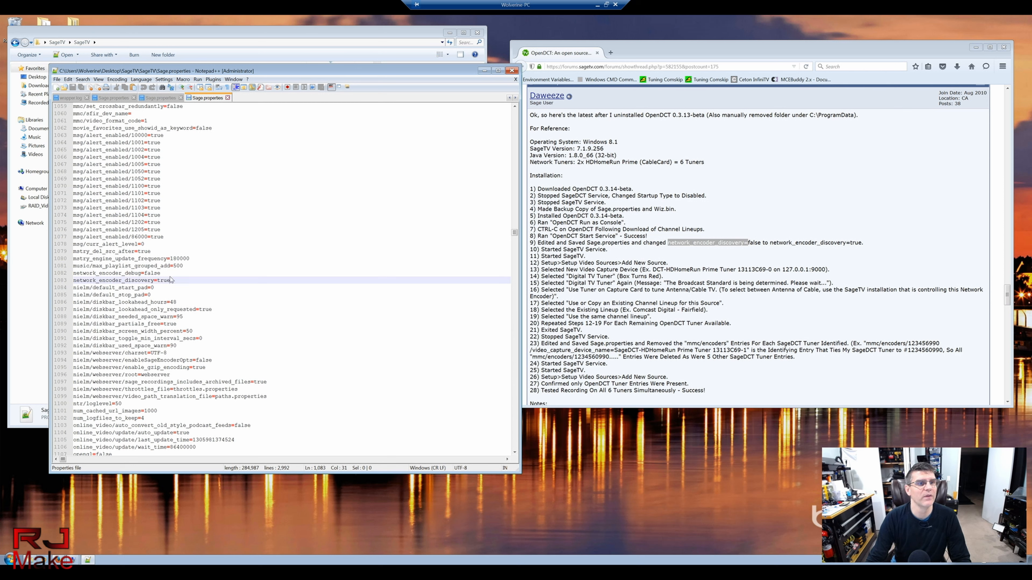
click(511, 71)
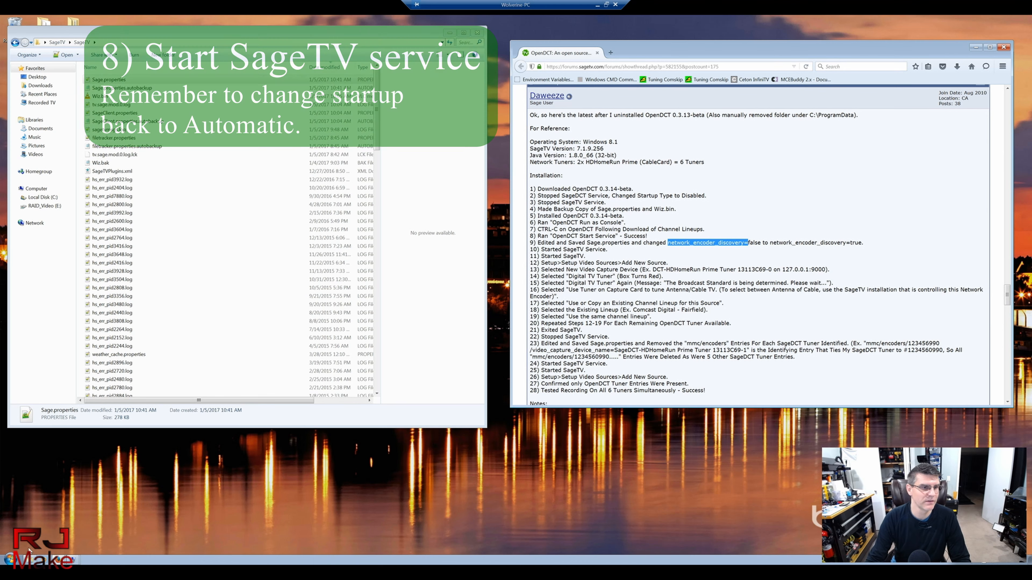
Step: Verify the SageTV service is started and Automatic, then minimize Computer Management and the file window
click(77, 559)
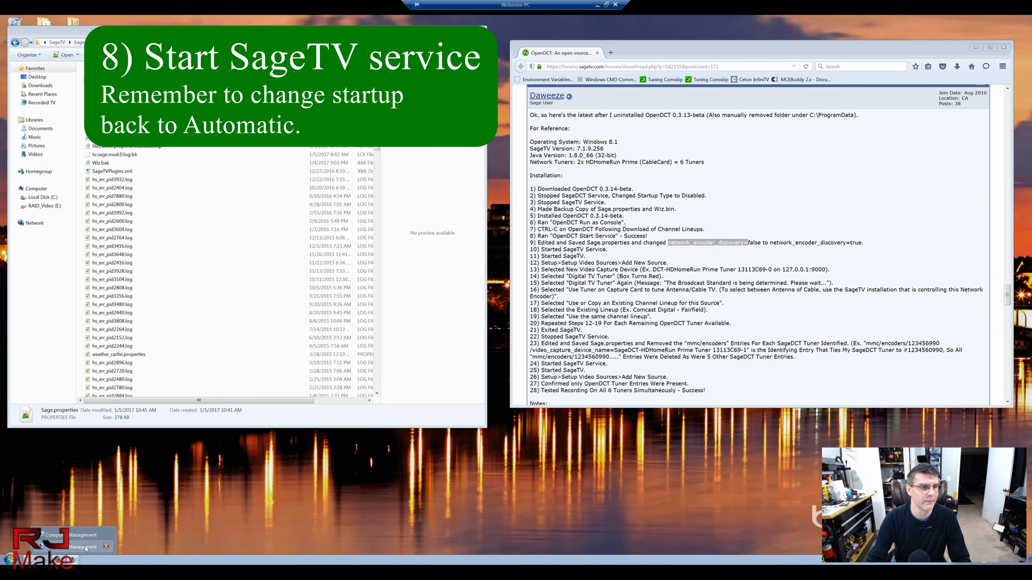
click(83, 547)
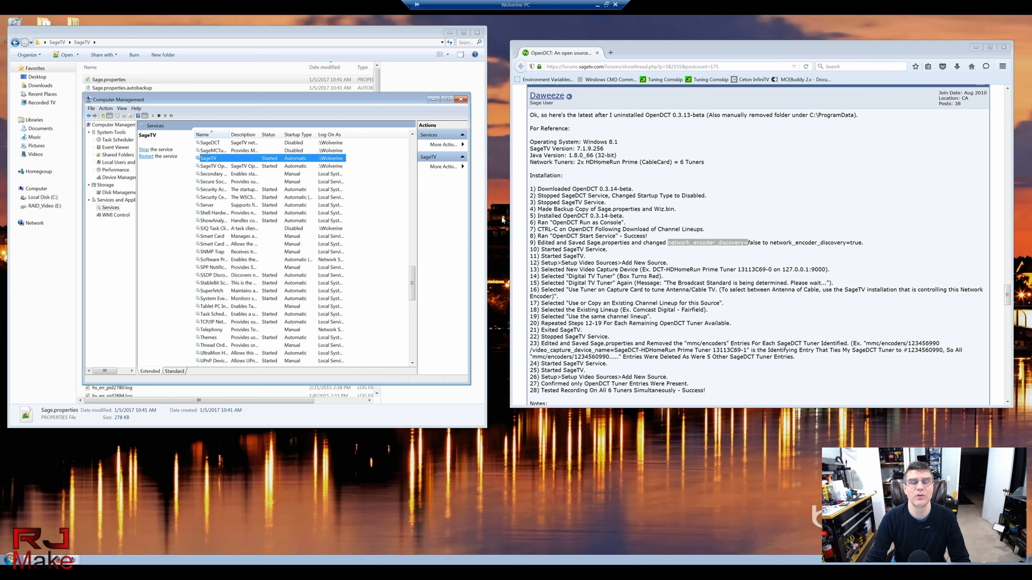
double_click(216, 157)
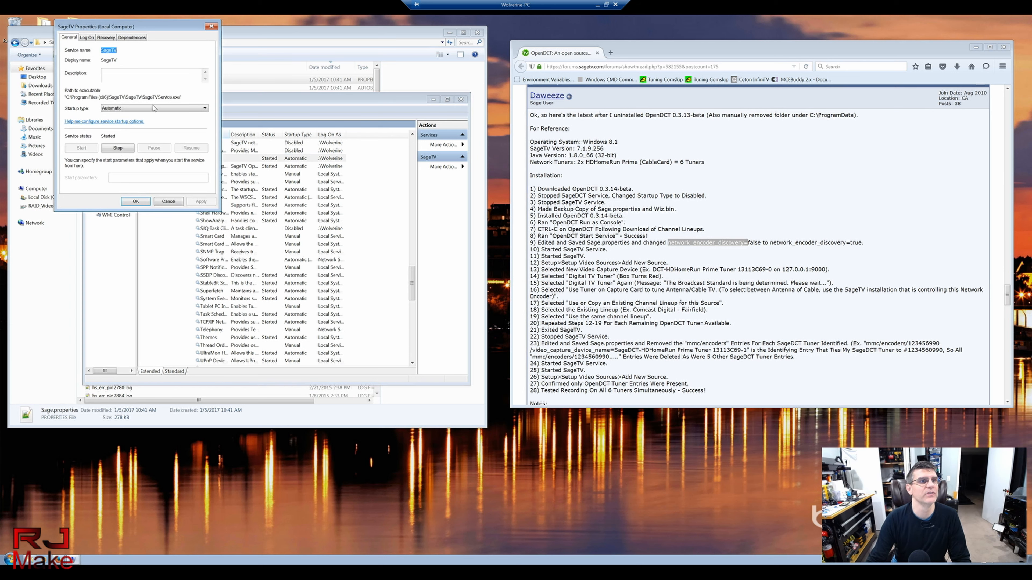
click(168, 201)
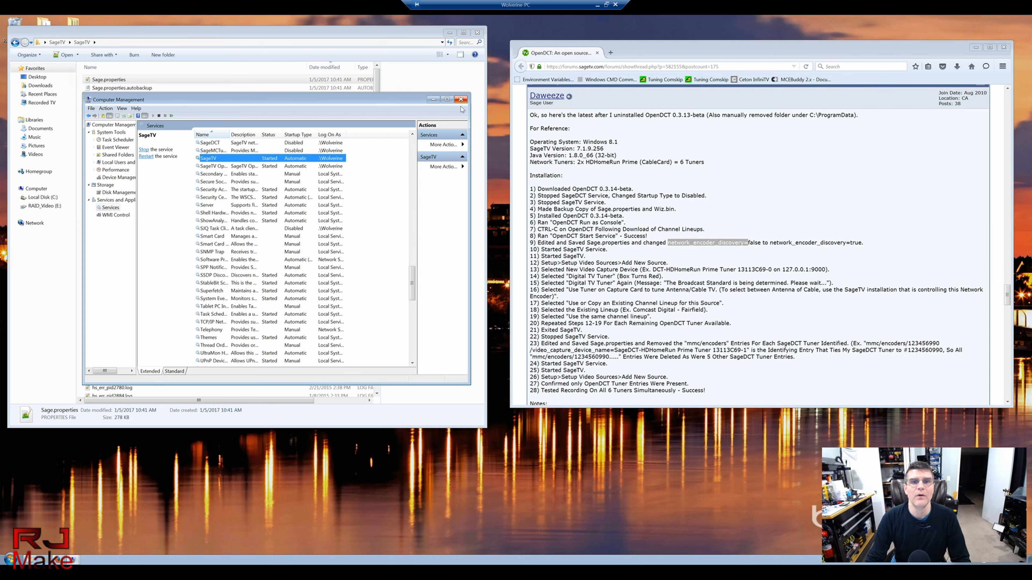
click(433, 99)
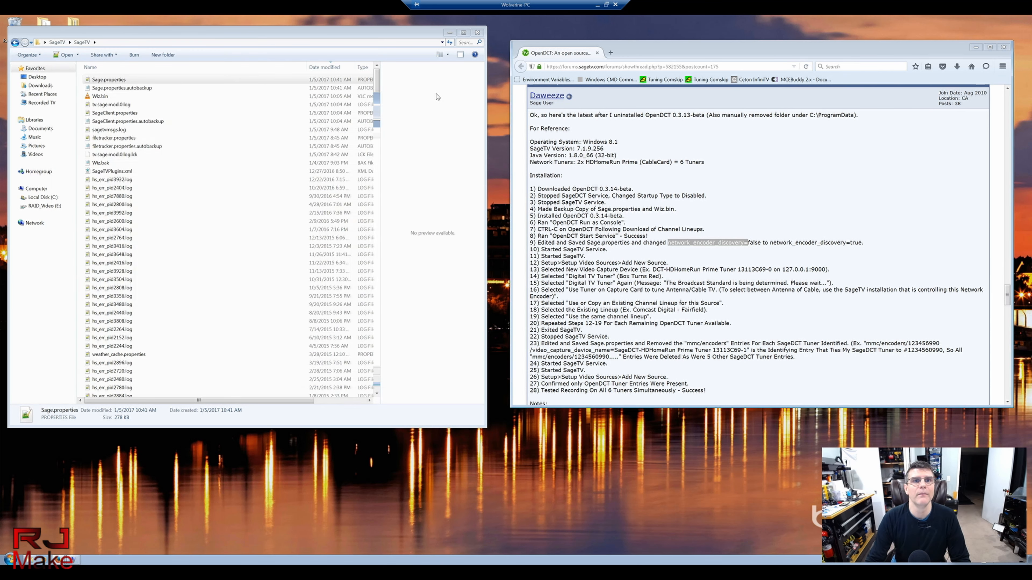
click(449, 33)
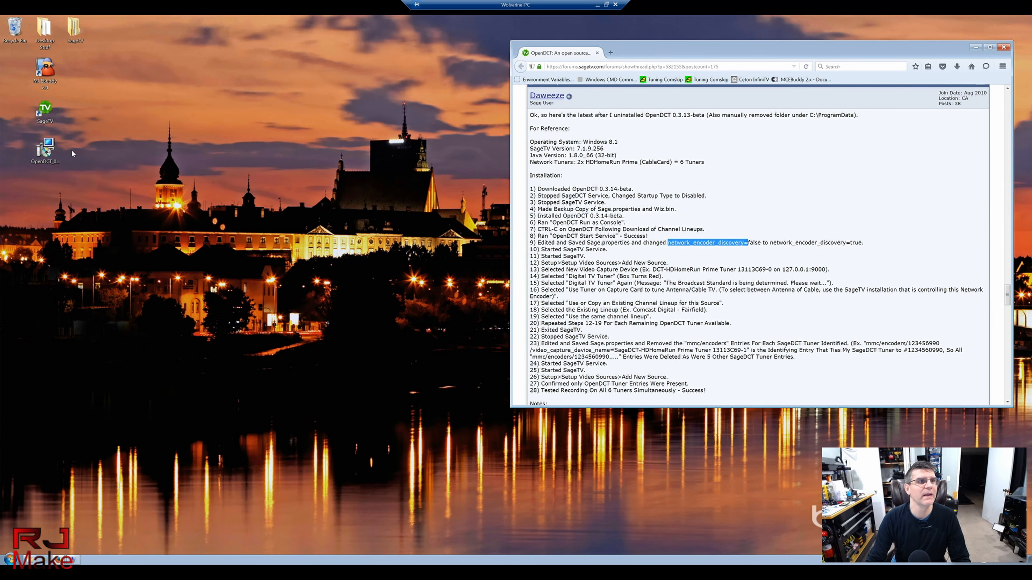
Step: Launch SageTV from its desktop icon and go to its SETUP options
double_click(46, 110)
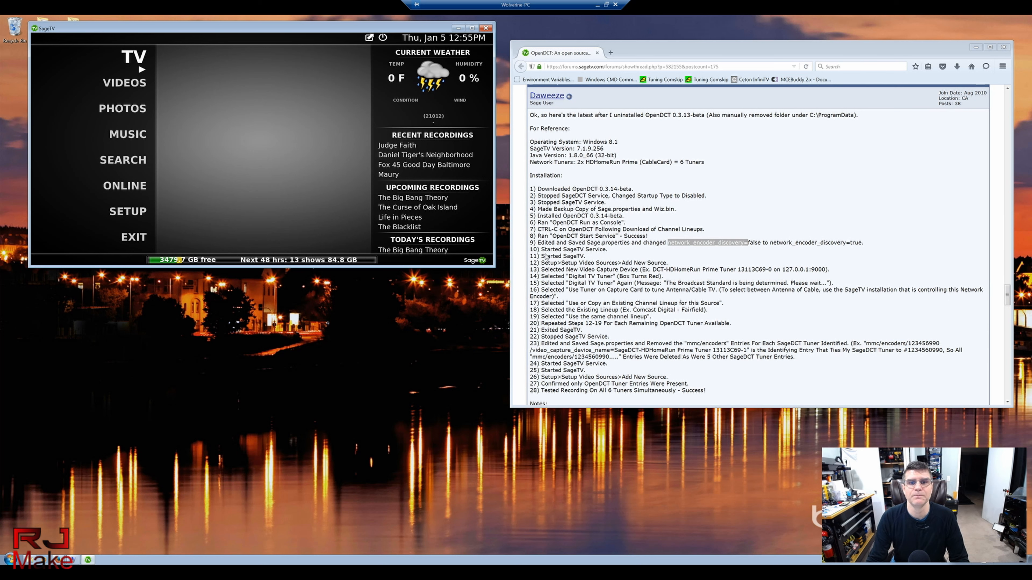
click(548, 265)
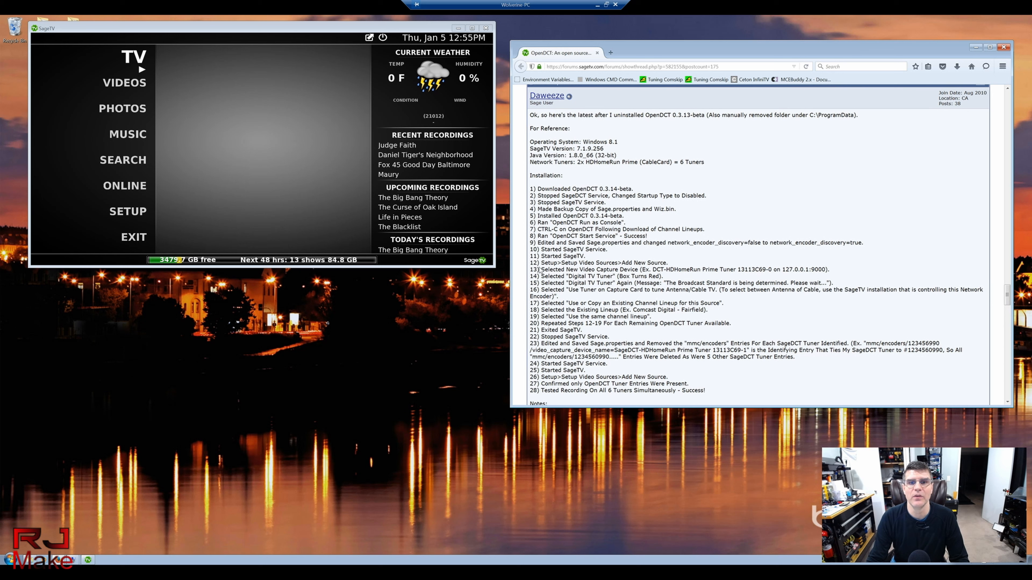
click(133, 212)
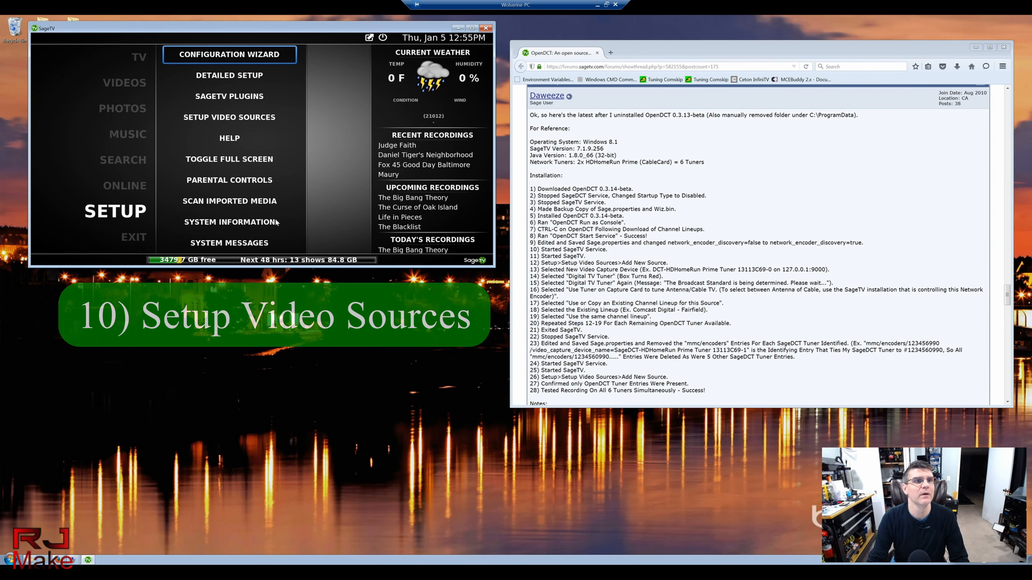
Step: Go to Setup Video Sources and choose Add New Source to list the capture devices
click(234, 118)
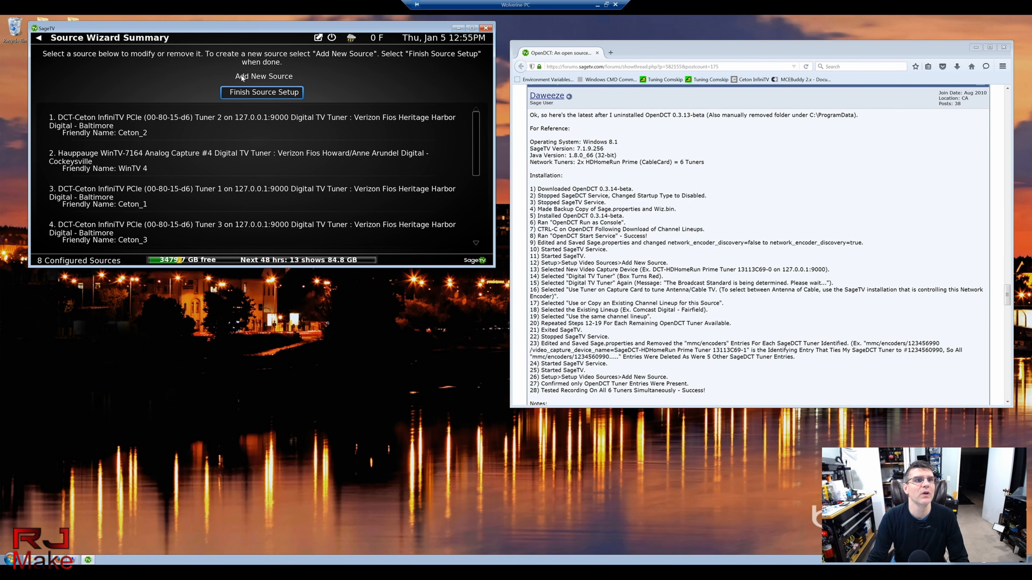
click(262, 77)
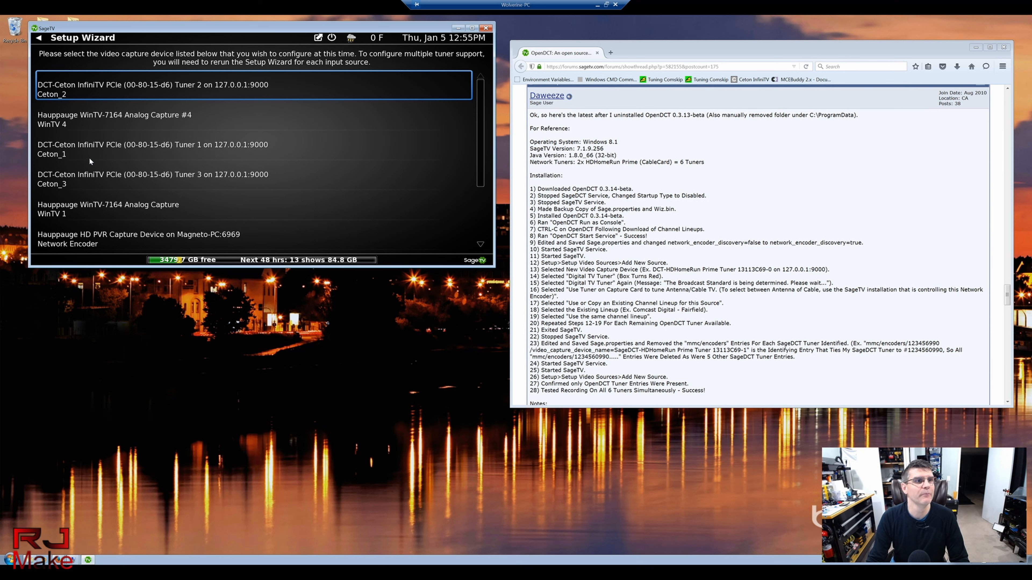
Step: Set up DCT-Ceton InfiniTV PCIe Tuner 1 as a Digital TV Tuner that tunes antenna/cable
click(59, 153)
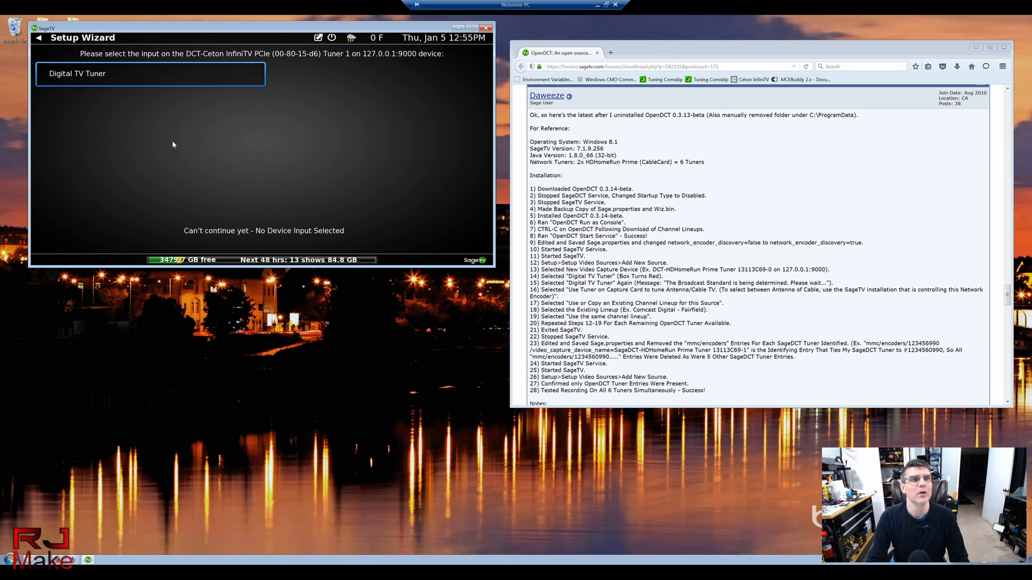
click(132, 79)
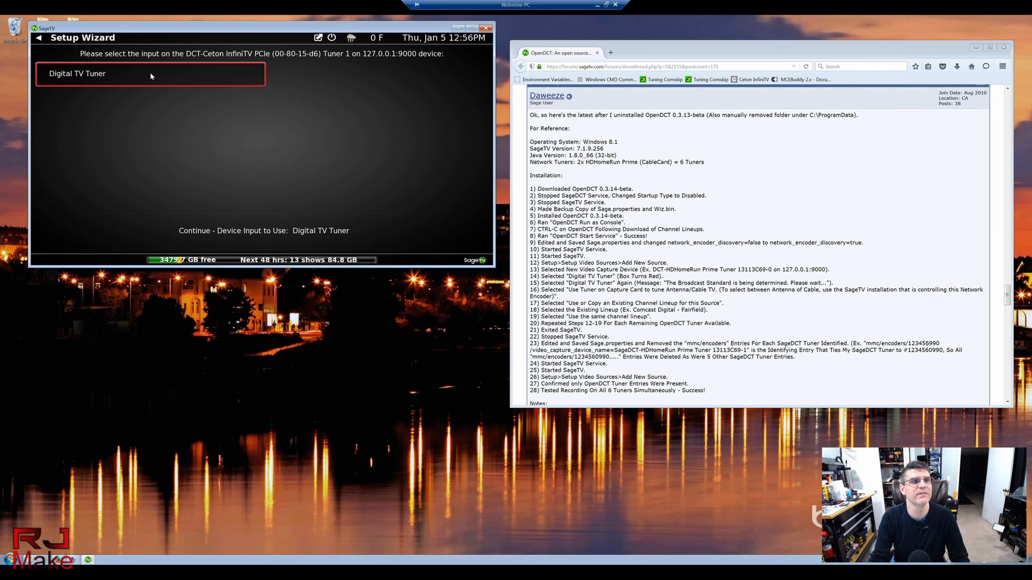
click(143, 75)
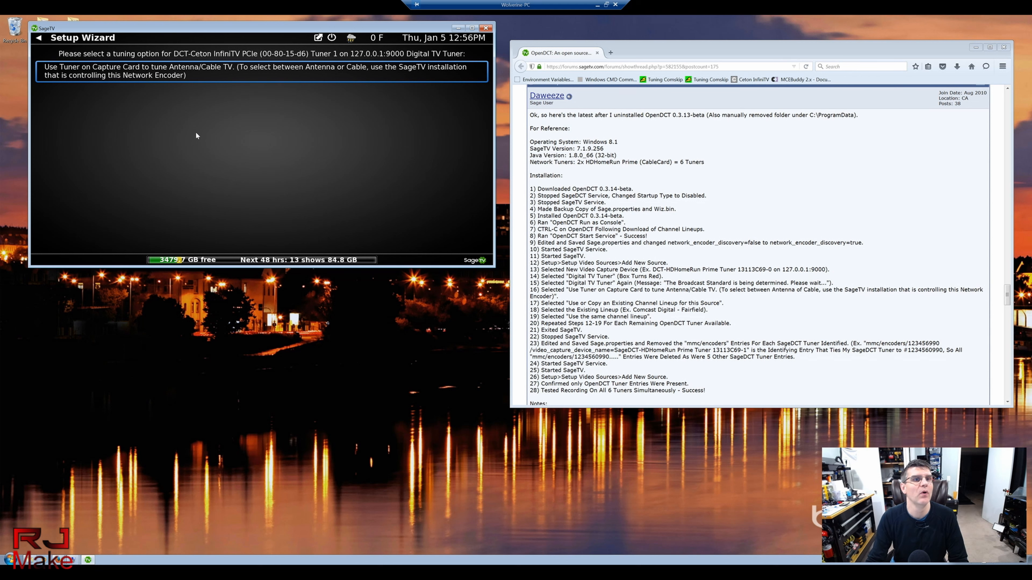
click(151, 74)
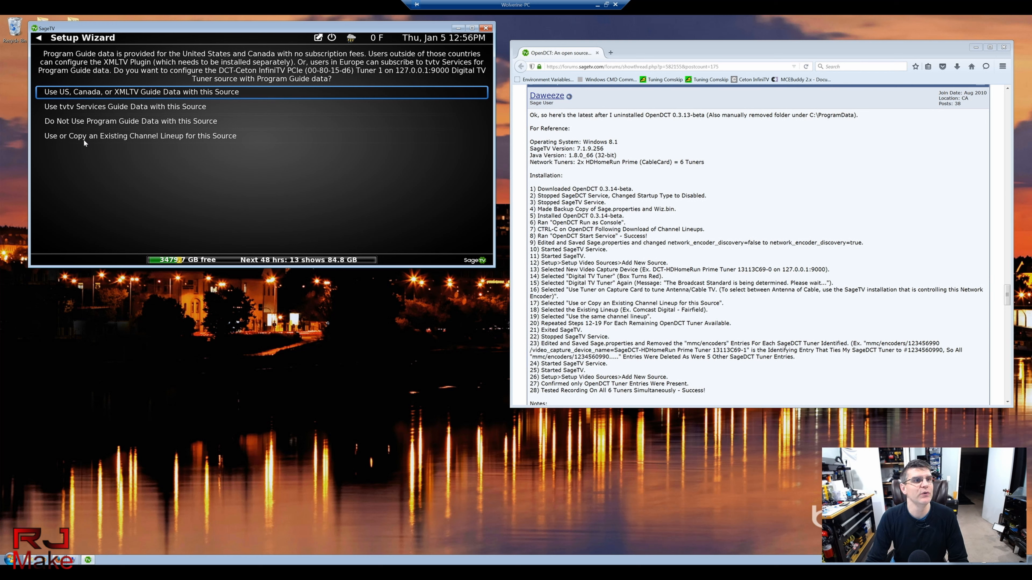
Step: Give Ceton Tuner 1 the existing Verizon Fios Heritage Harbor Digital - Baltimore lineup unchanged
click(156, 136)
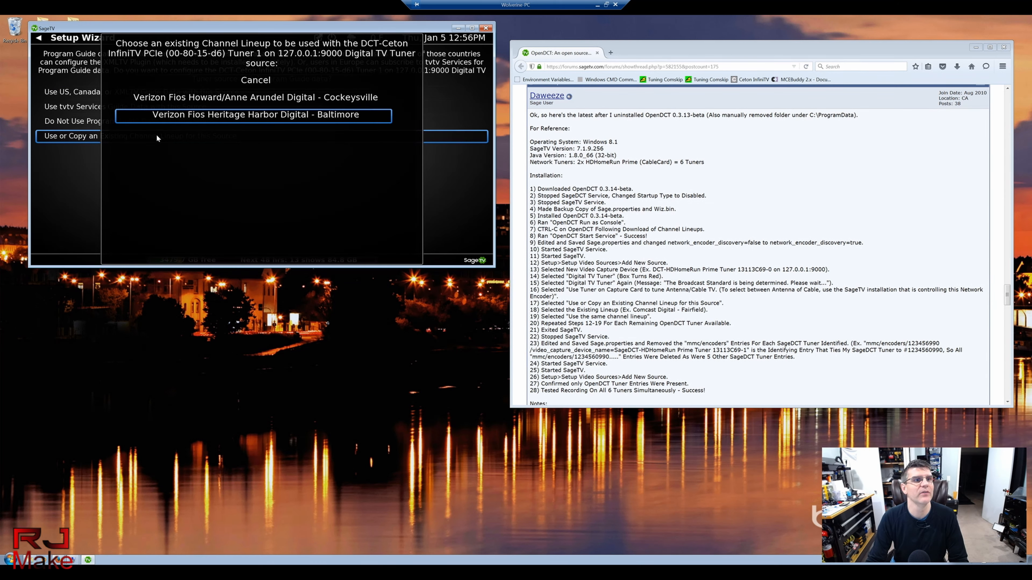
click(286, 117)
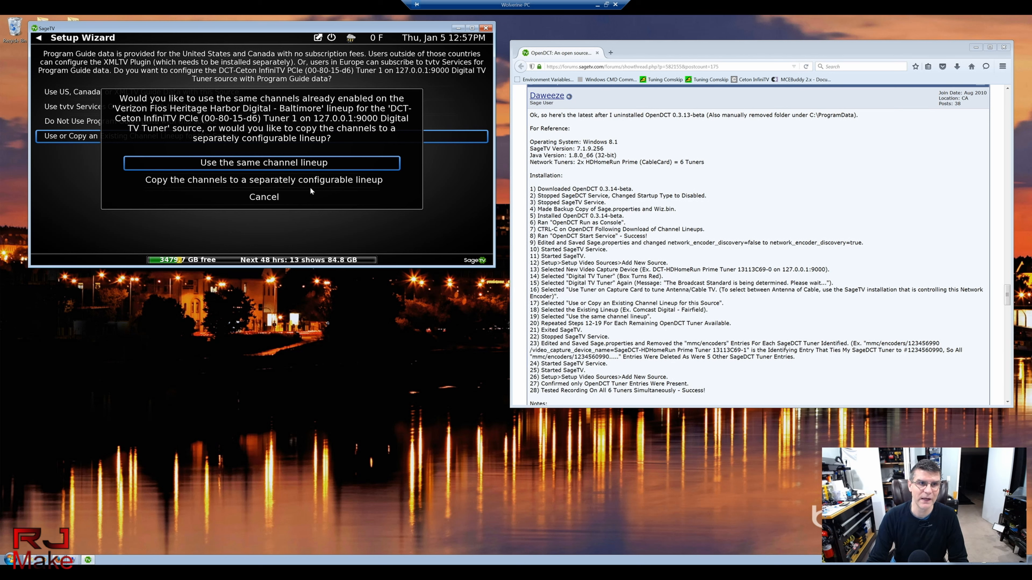
click(264, 165)
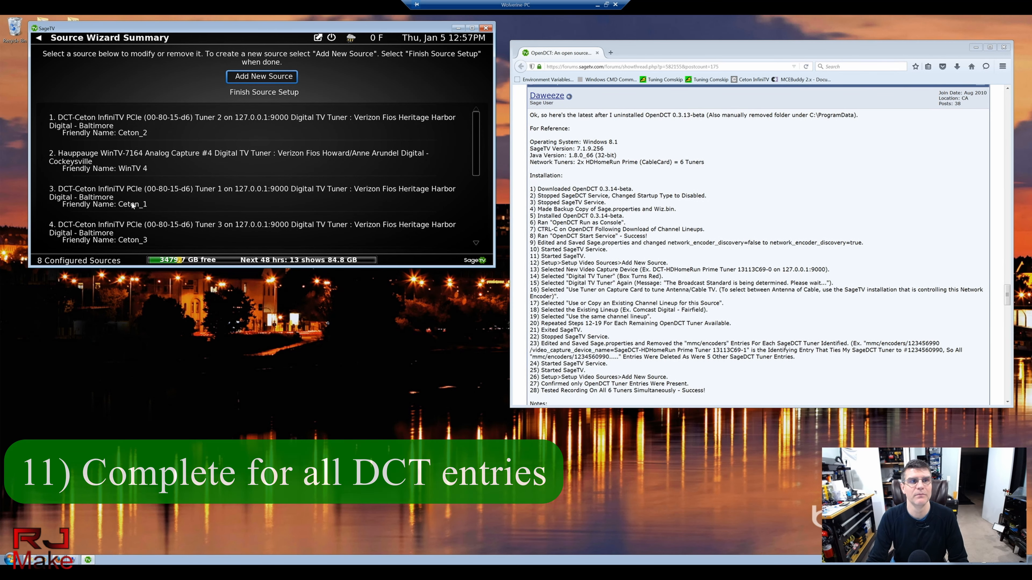
Step: Finish the video source setup, exit the SageTV client, and bring back the Computer Management services window
click(266, 92)
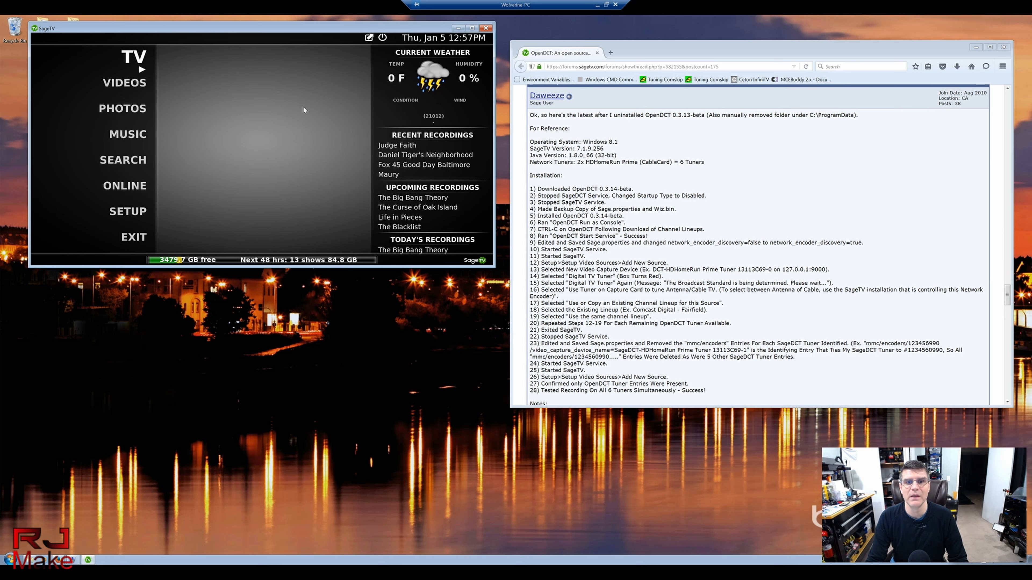
click(486, 28)
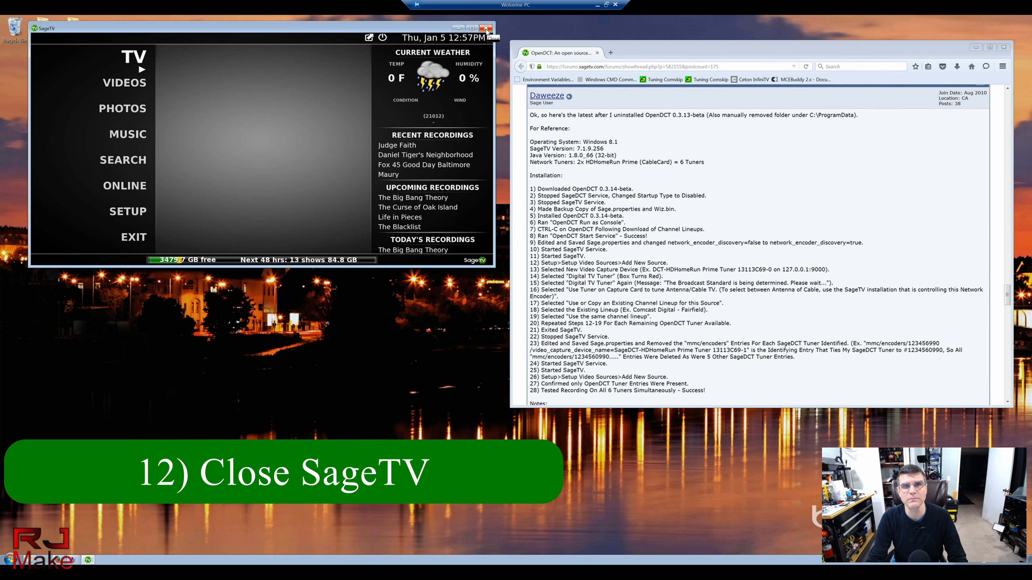
click(74, 560)
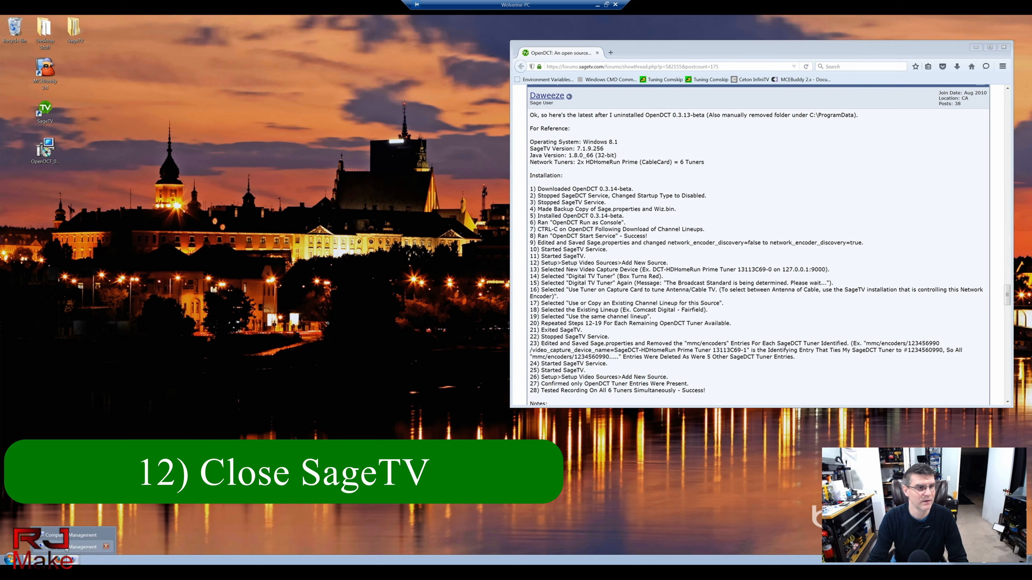
click(66, 547)
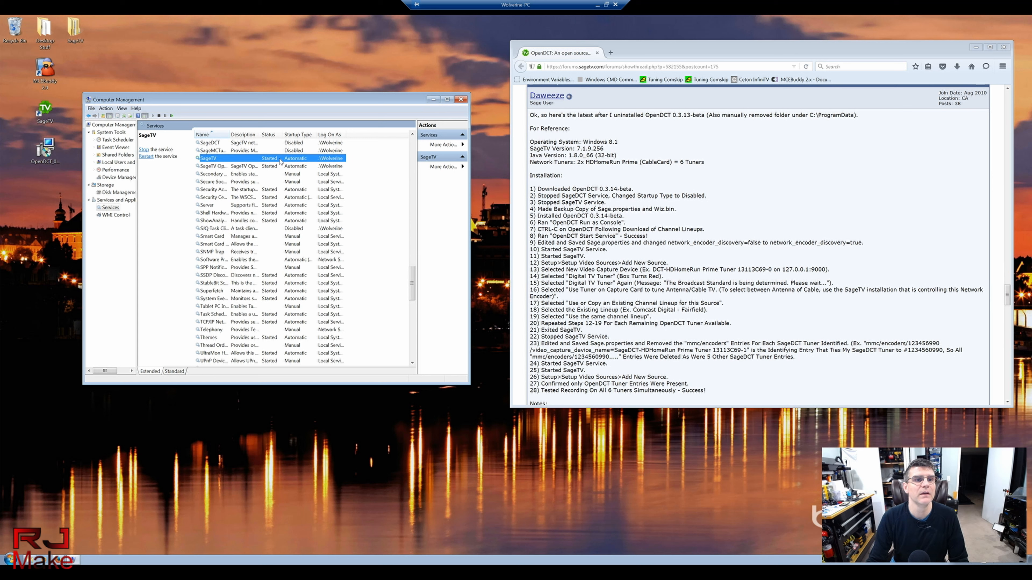
Step: Check the SageTV service's actions without choosing one, then move Computer Management up and left
right_click(235, 161)
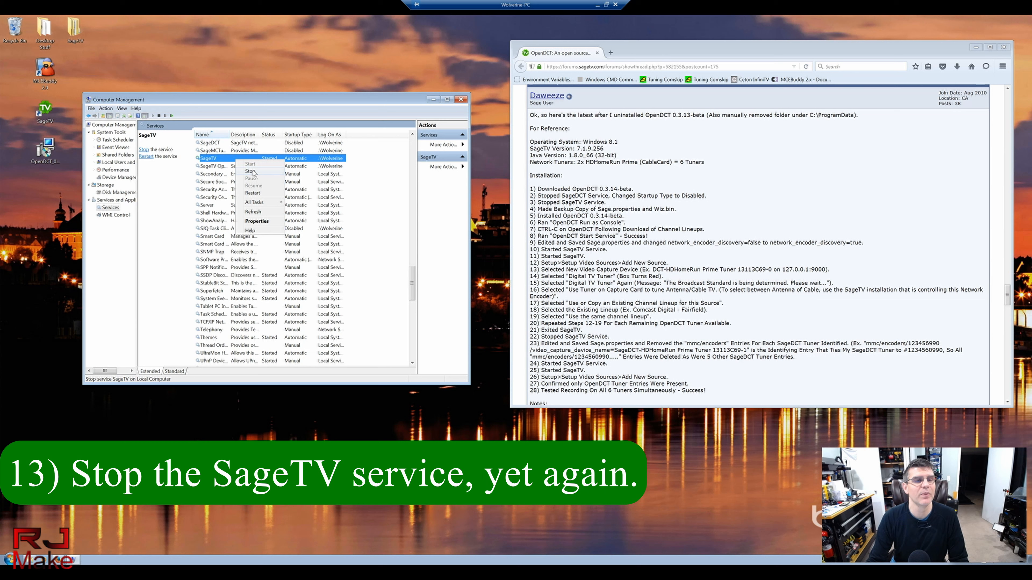
click(250, 99)
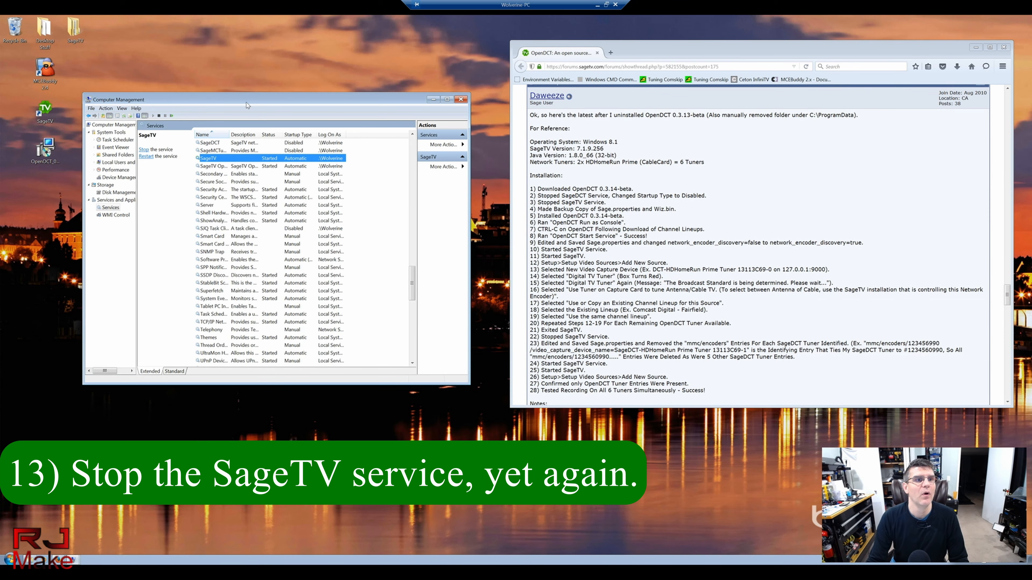
drag(358, 99, 341, 56)
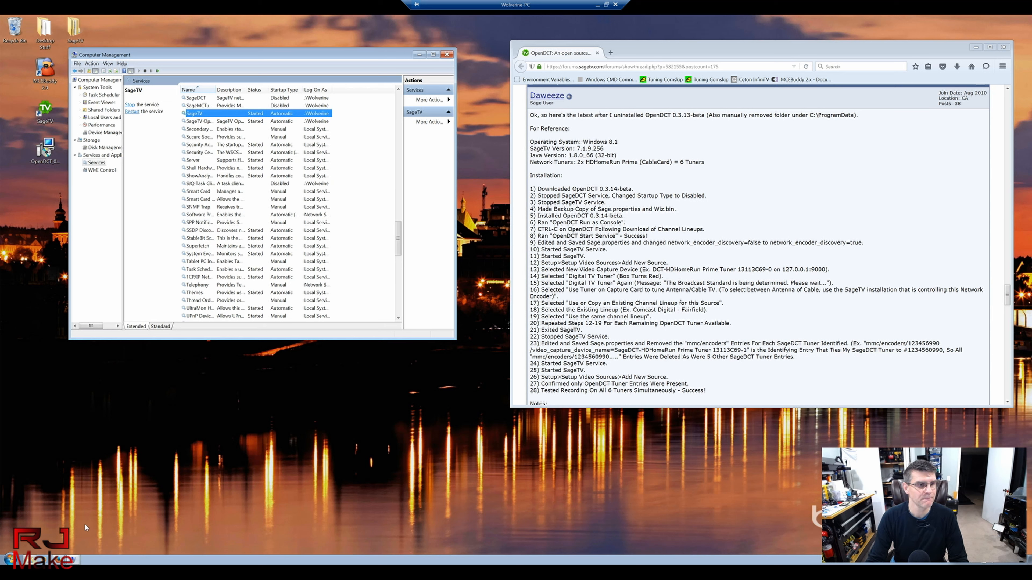
Step: Open Computer from the Start menu to browse the computer's drives
click(30, 565)
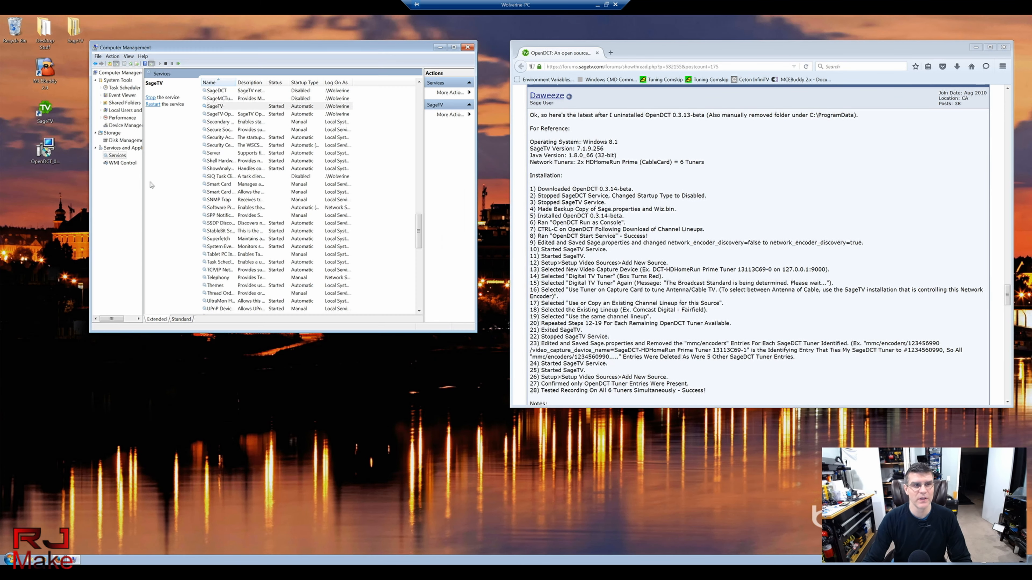
click(46, 231)
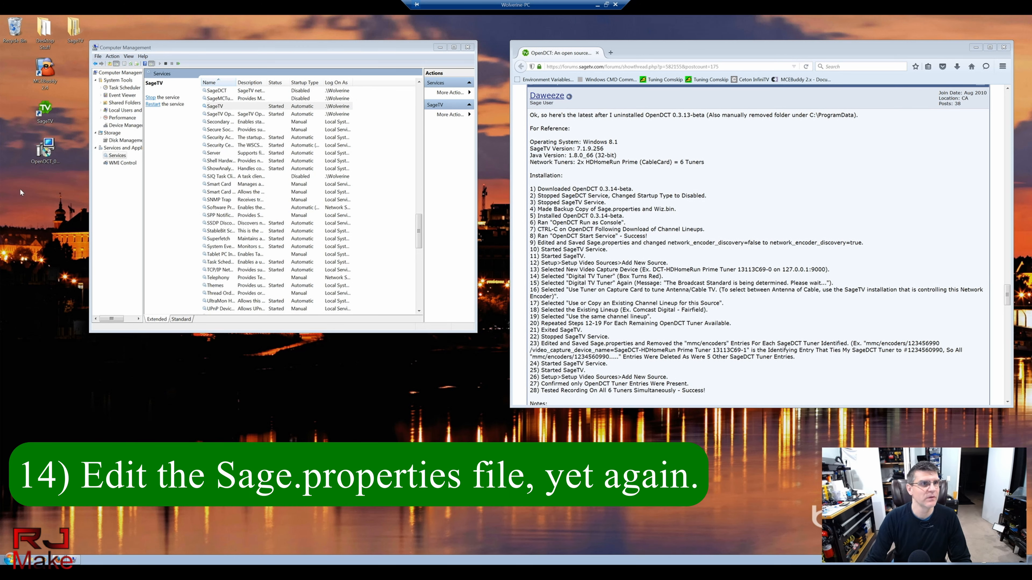
click(9, 560)
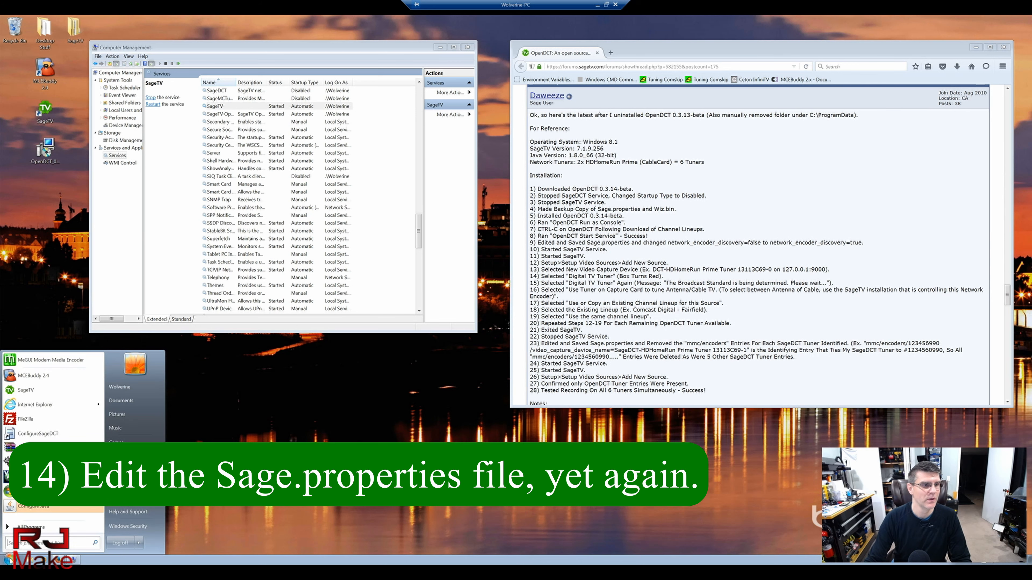
click(120, 456)
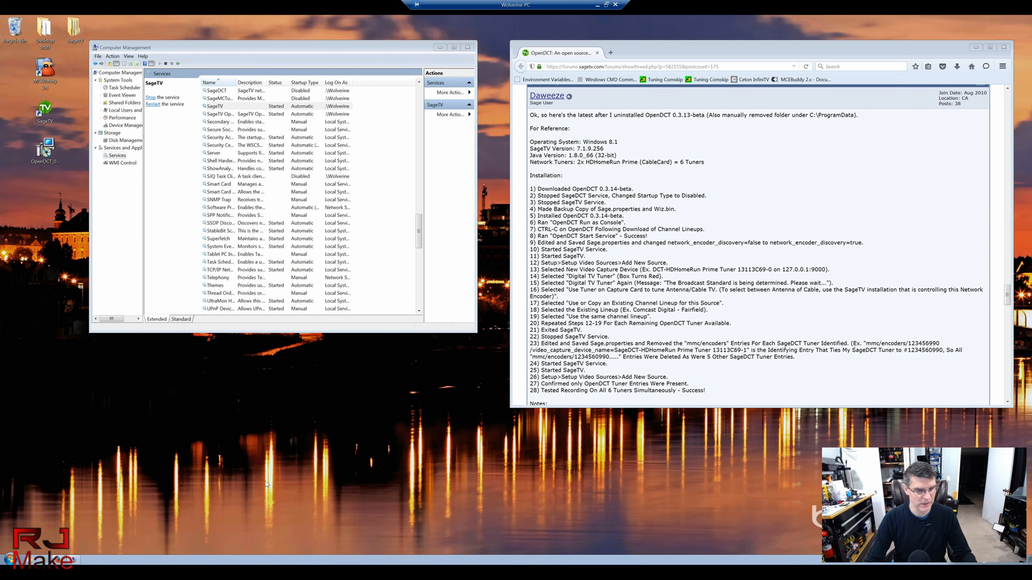
Step: Check Sage.properties in C:\Program Files (x86)\SageTV\SageTV, then close that browser window
double_click(121, 113)
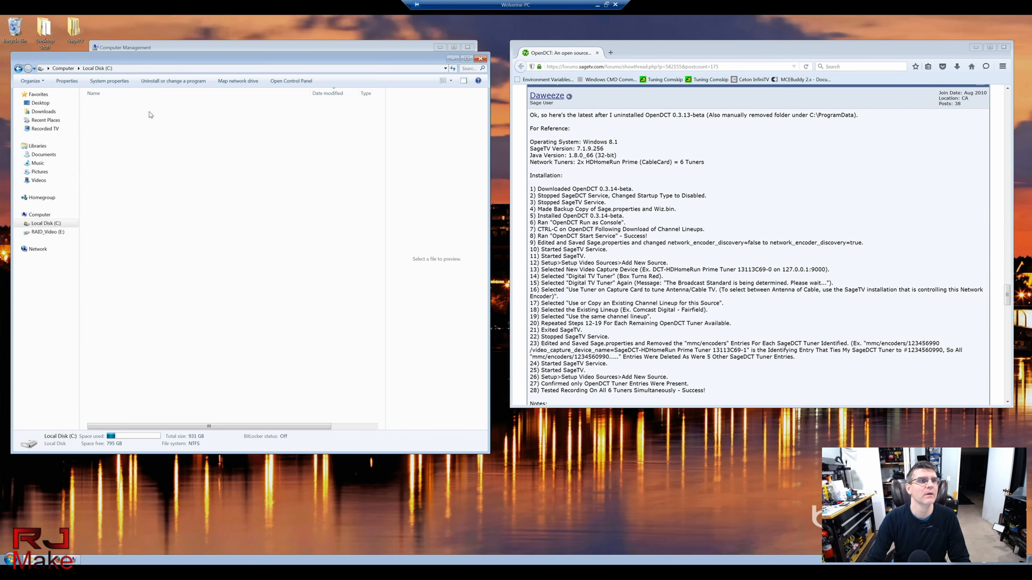
double_click(125, 140)
scroll(140, 368, down, 1)
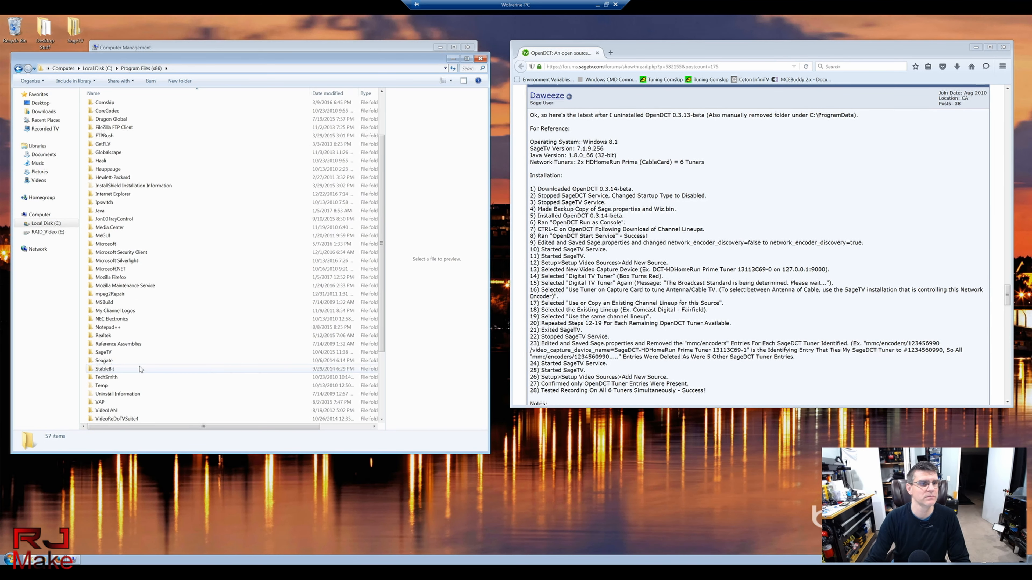
double_click(102, 353)
double_click(103, 116)
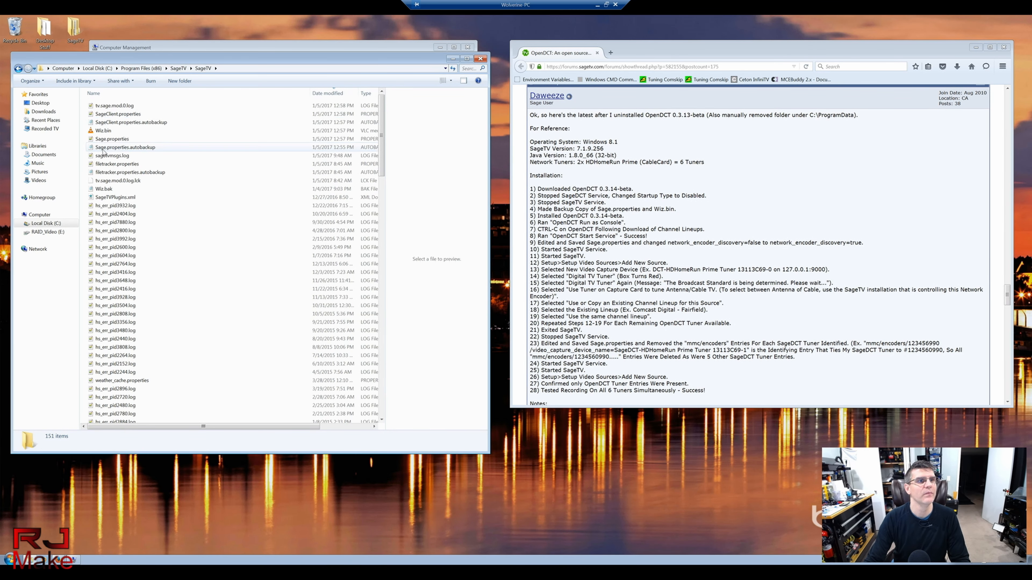
click(107, 139)
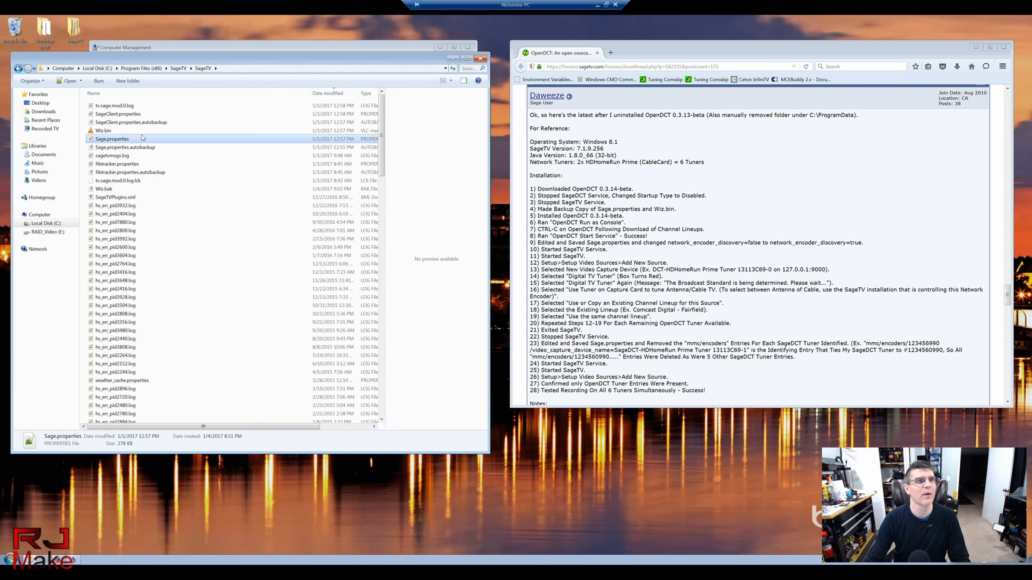
click(482, 59)
Step: Open Sage.properties from the desktop SageTV\SageTV folder in Notepad++ after checking its modified date
double_click(76, 28)
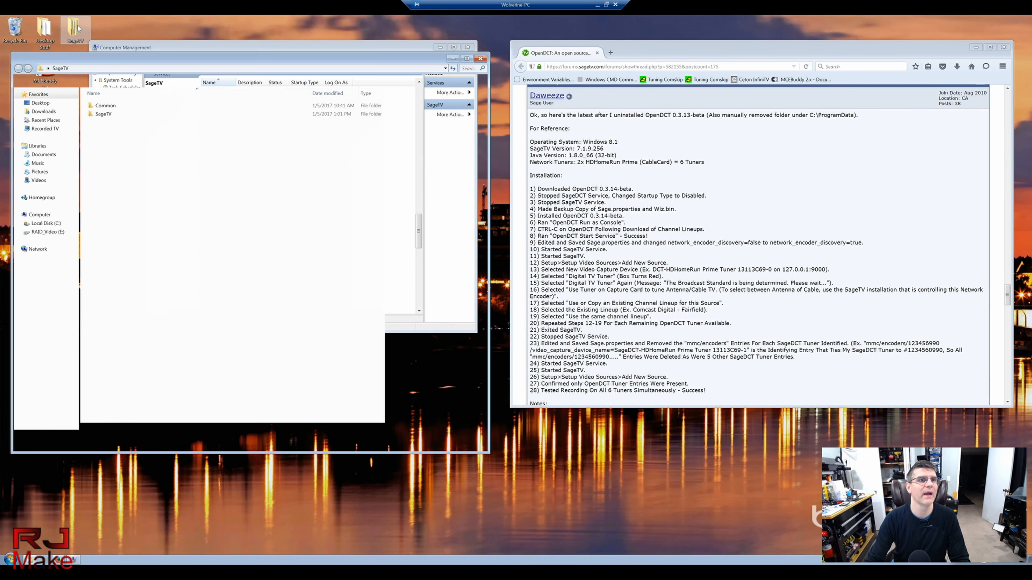
double_click(117, 114)
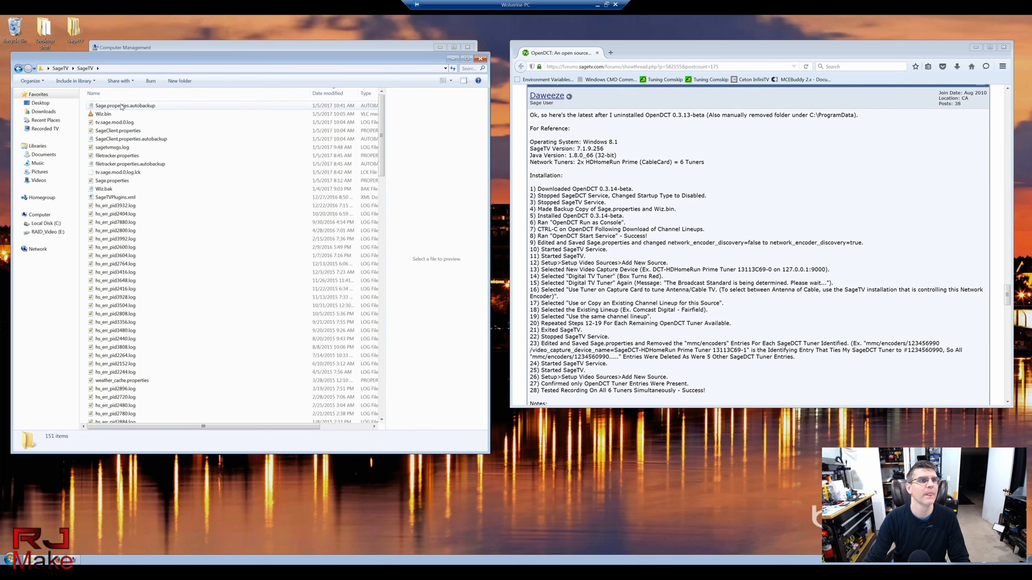
click(118, 181)
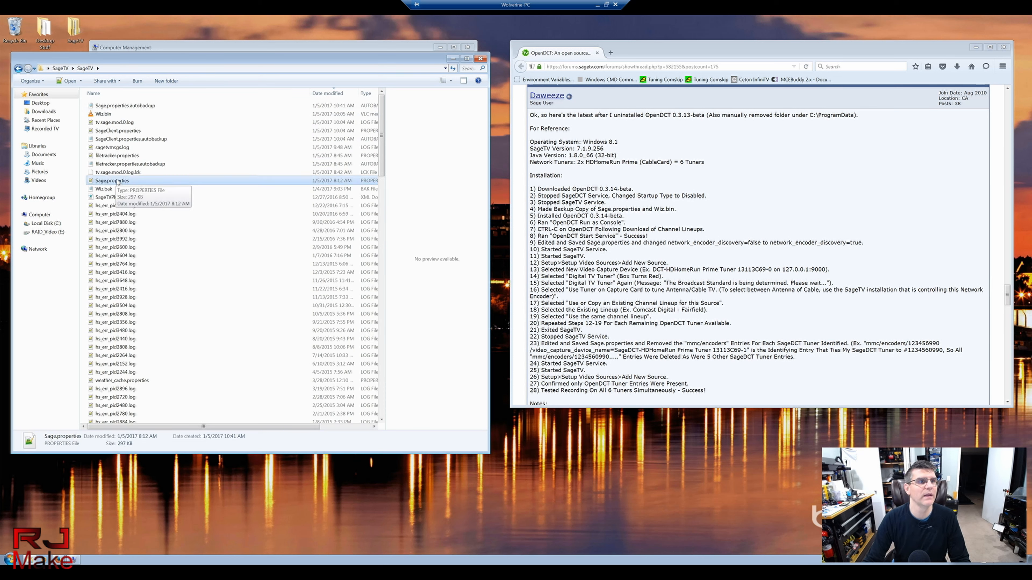
double_click(117, 181)
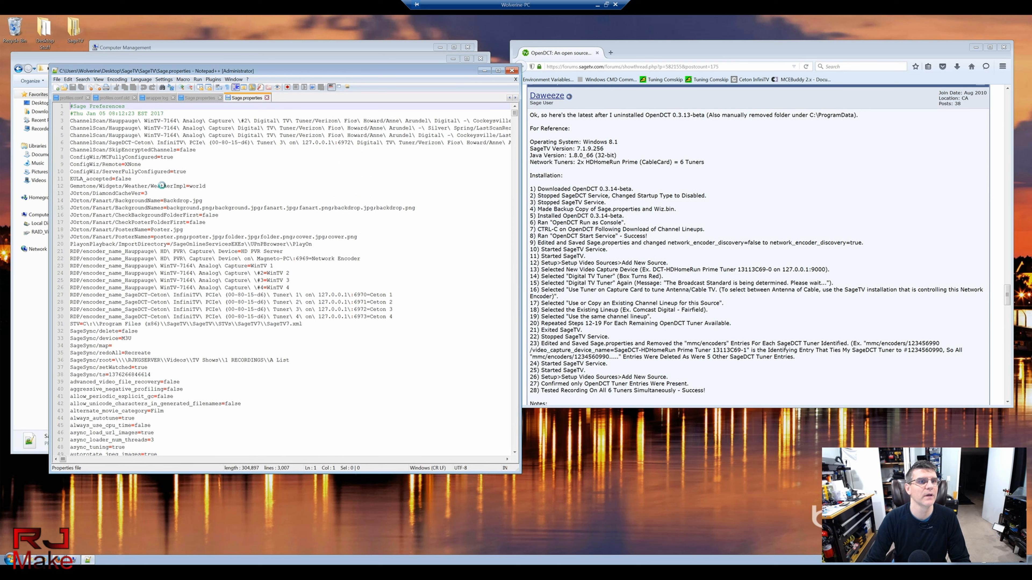
Step: Select 'SageDCT' on line 30 and start a Find for it, with the dialog moved aside
drag(203, 72, 187, 45)
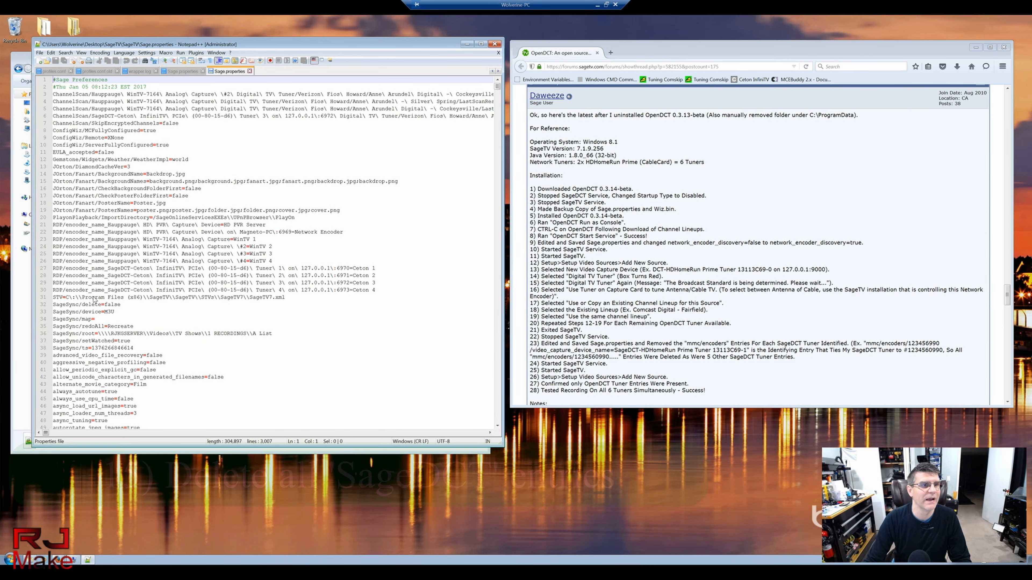
click(116, 290)
drag(109, 292, 129, 291)
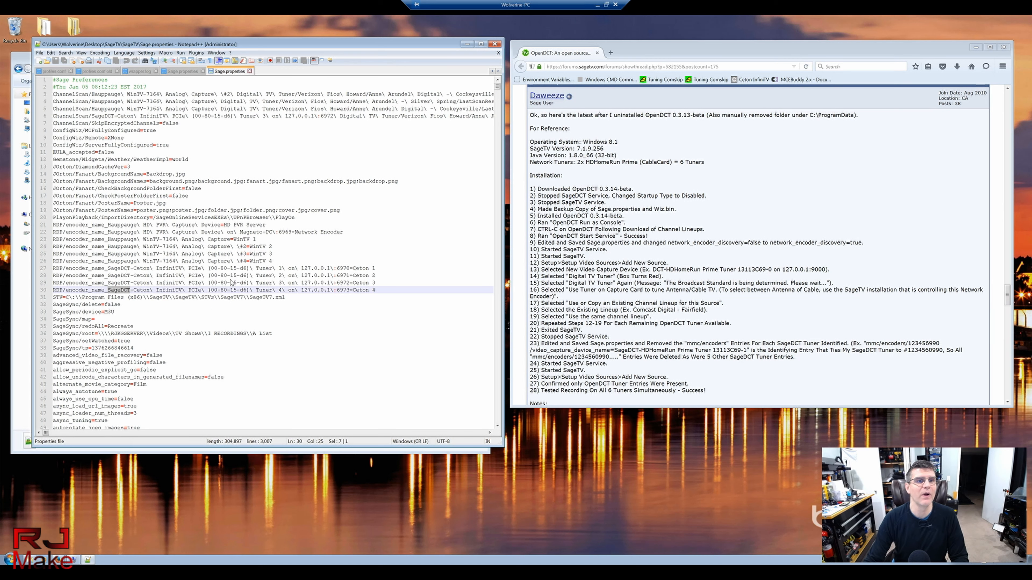
key(ctrl+f)
drag(267, 186, 629, 118)
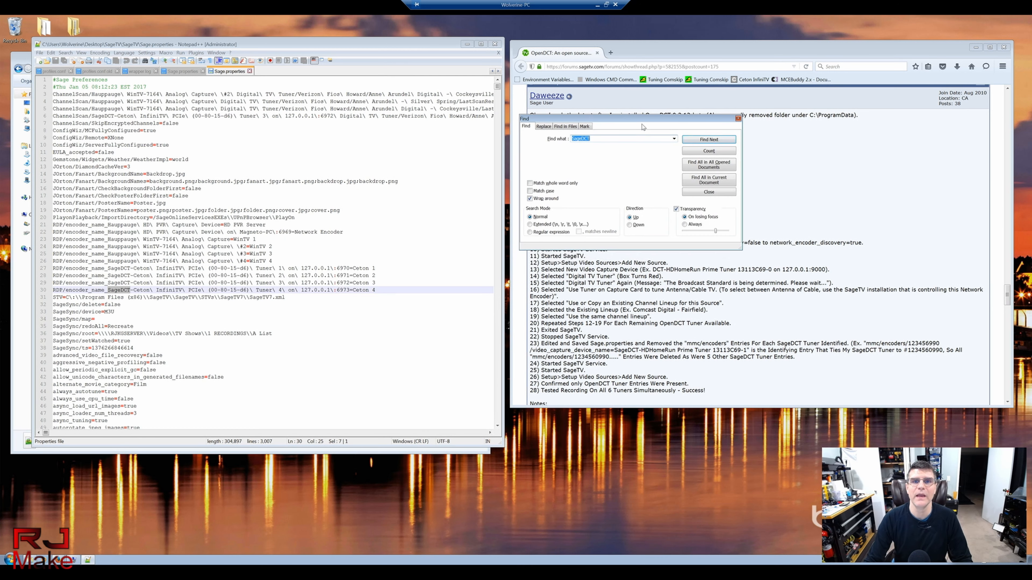
Step: Delete the four SageDCT-Ceton encoder_name lines 27–30
click(708, 139)
click(708, 139)
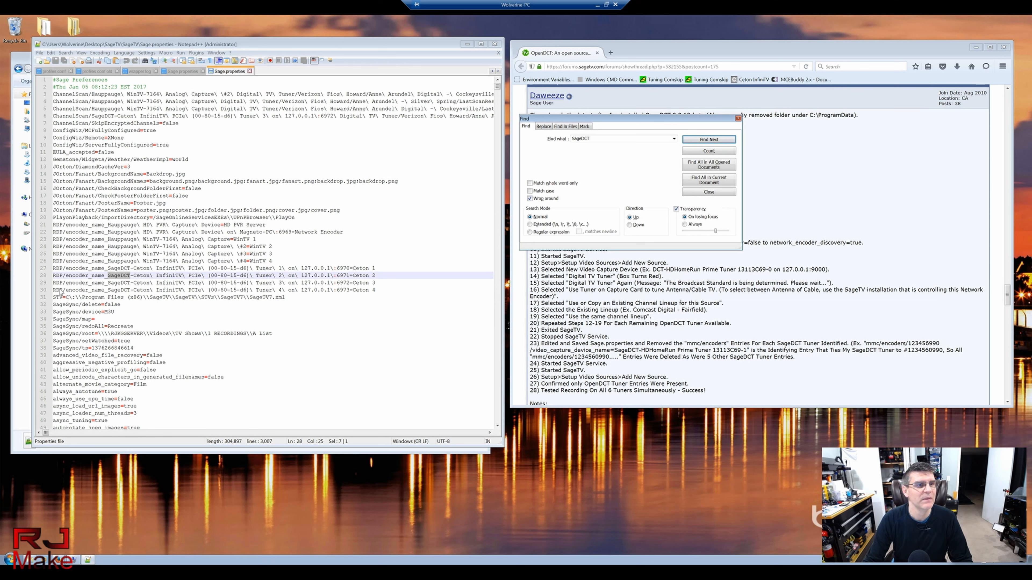
click(60, 291)
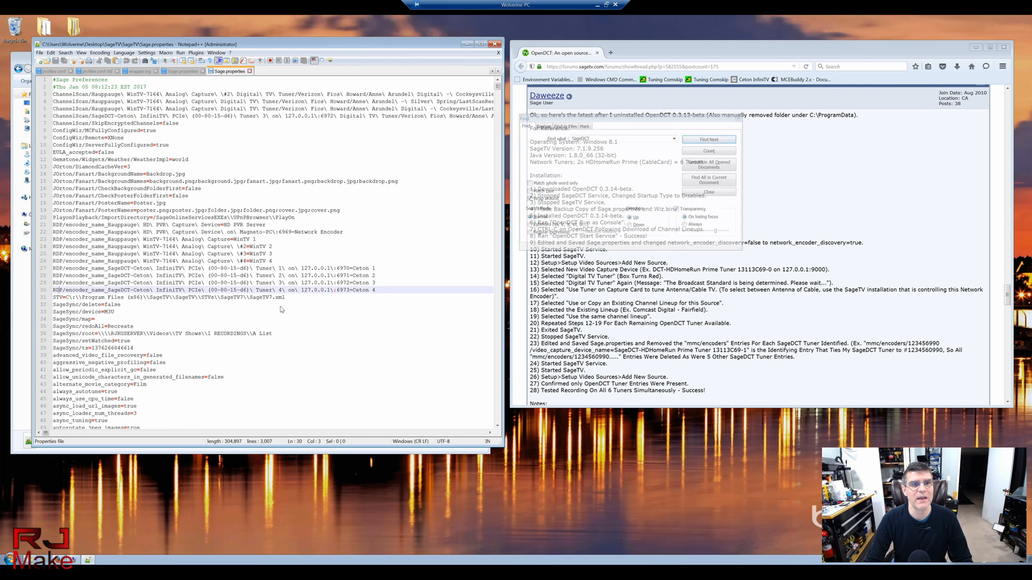
drag(382, 291, 37, 272)
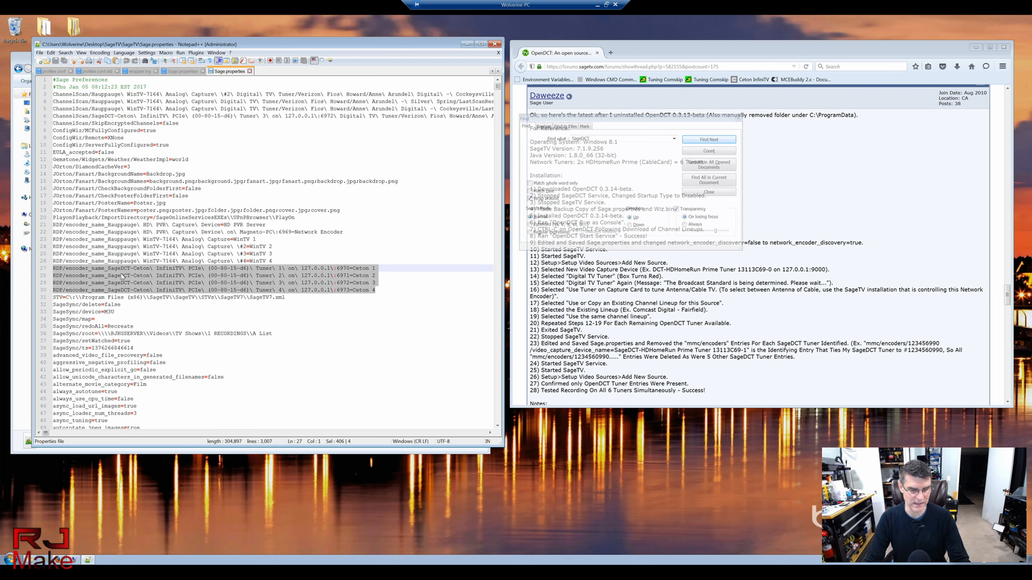
key(Delete)
key(Delete)
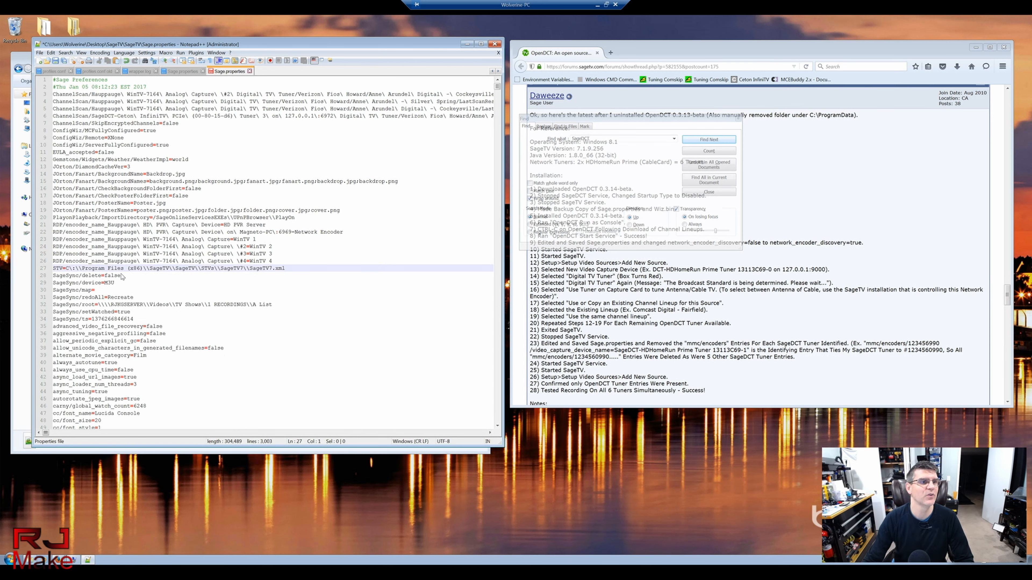
Step: Delete the ChannelScan SageDCT-Ceton line on line 6
click(698, 140)
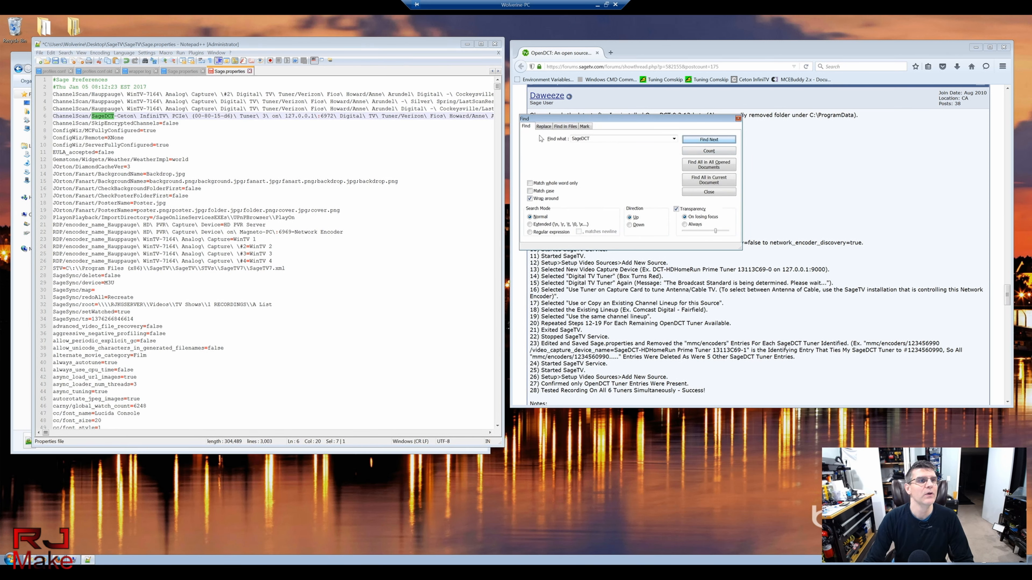
click(50, 117)
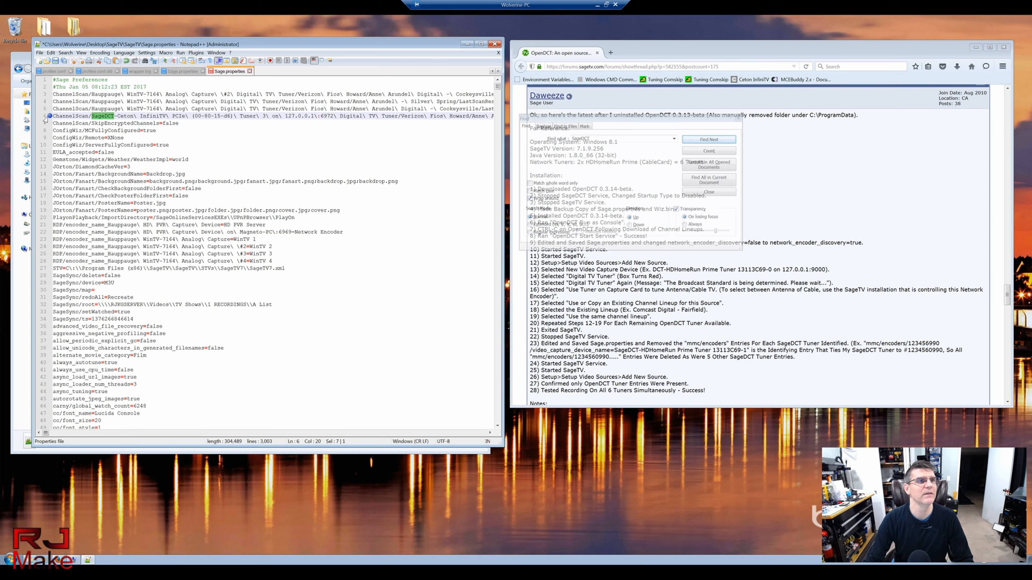
click(41, 118)
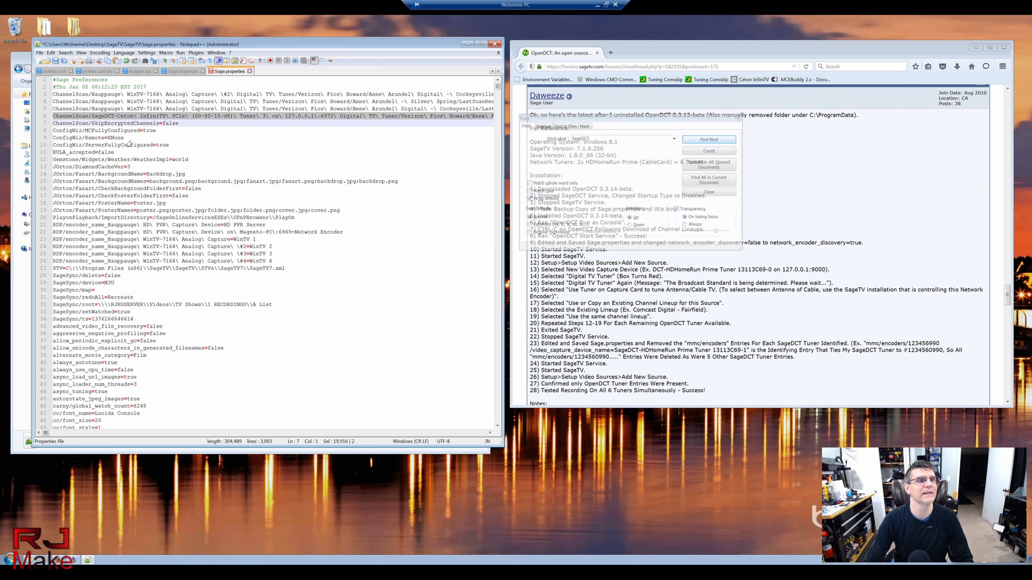
key(Delete)
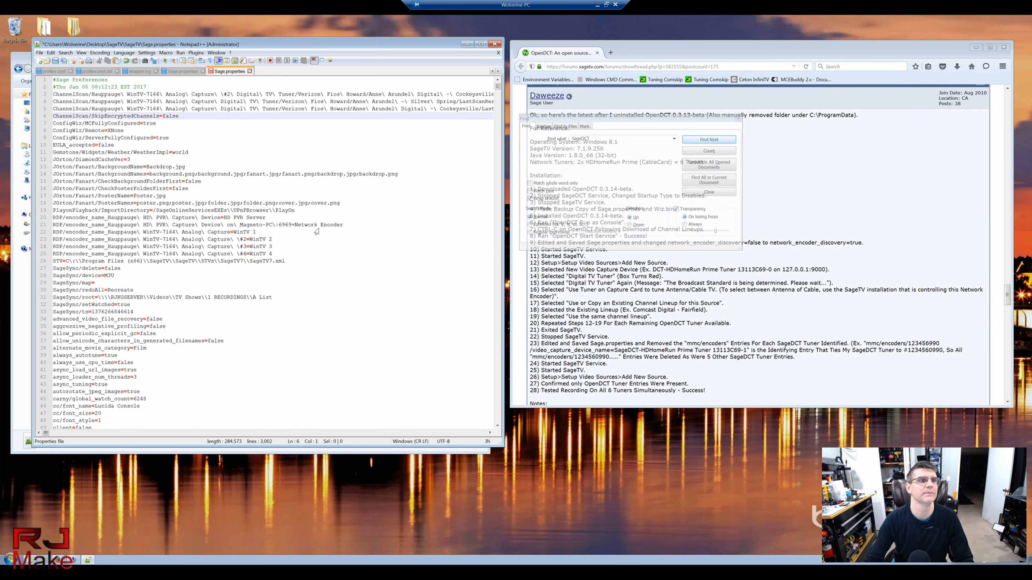
Step: Delete the four SageDCT last_channel lines near line 2740, then jump to the line 701 match
click(715, 141)
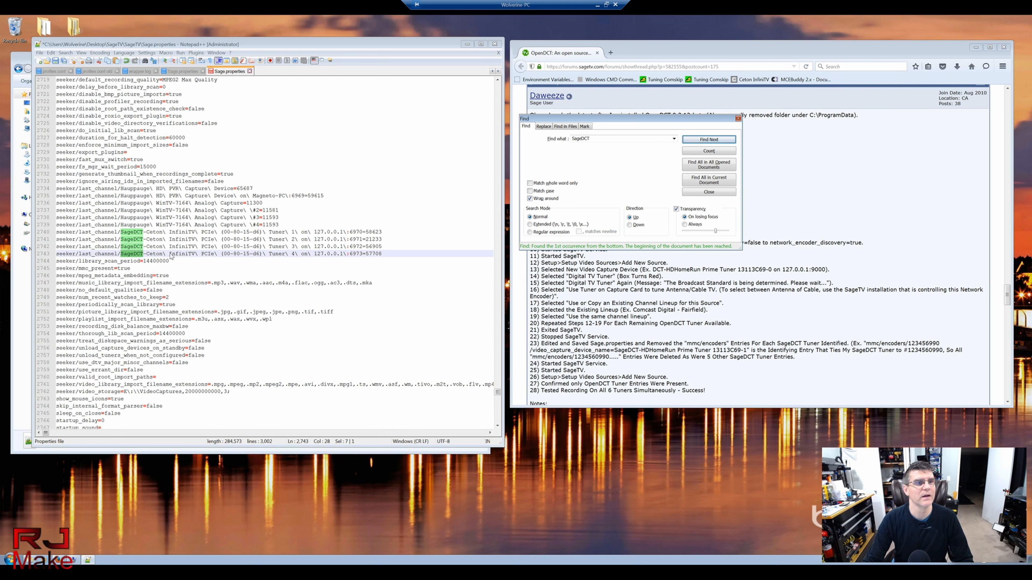
drag(385, 257, 41, 235)
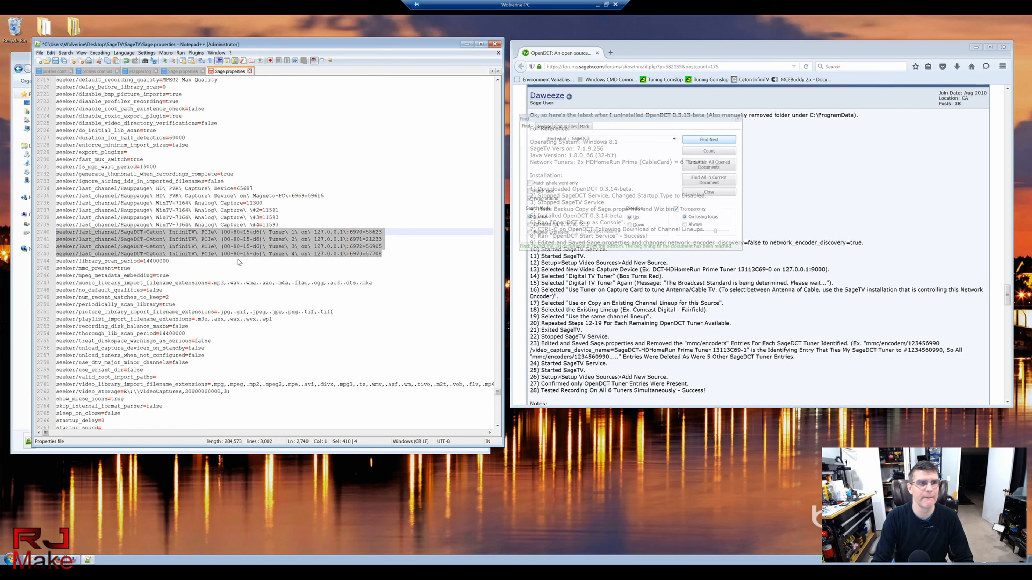
key(Delete)
key(Delete)
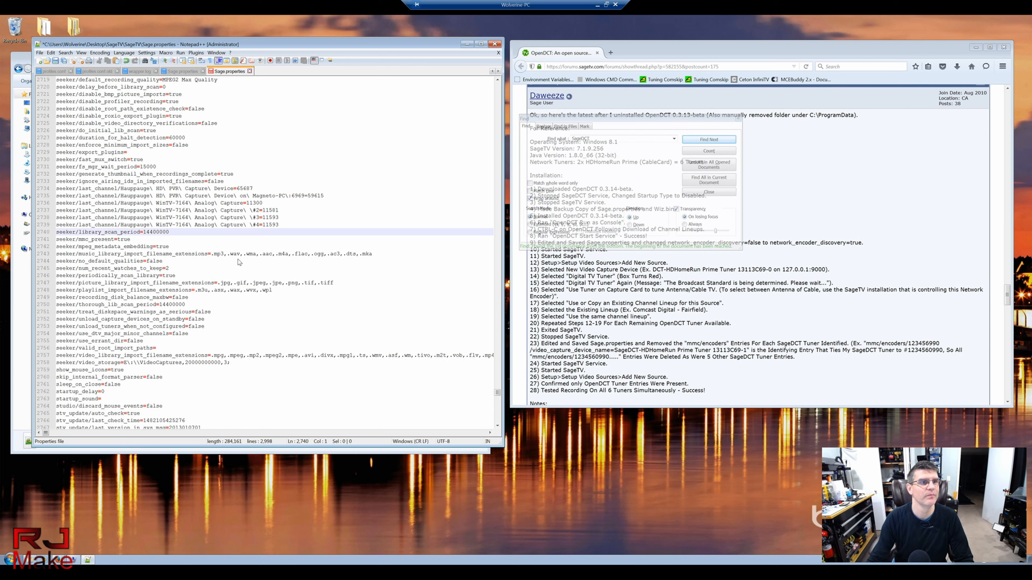
click(707, 140)
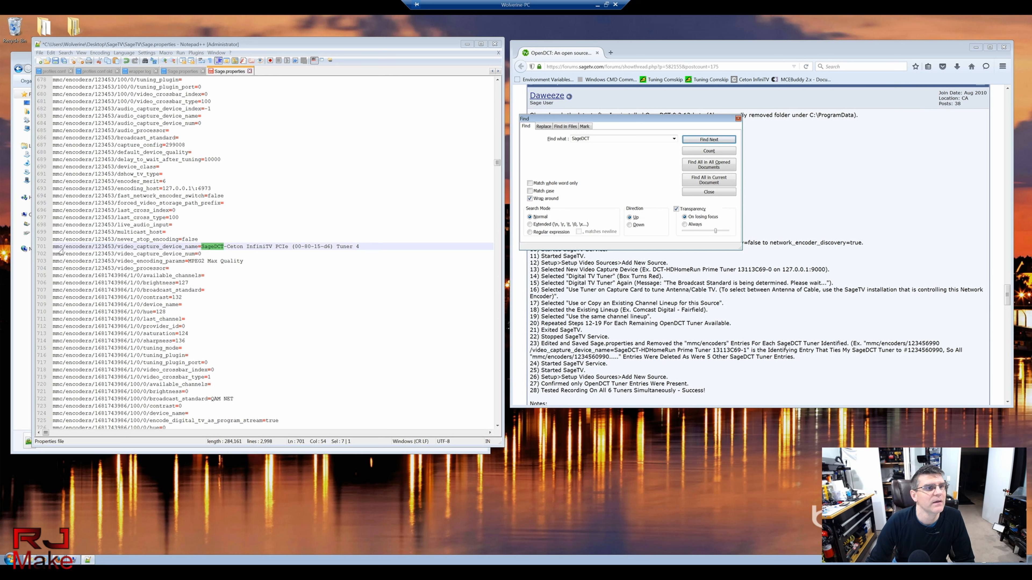
Step: Scroll up through the mmc/encoders blocks and place the caret at line 549, where SageDCT entries begin
click(107, 247)
scroll(107, 244, up, 2)
scroll(107, 242, up, 7)
scroll(96, 193, up, 1)
click(102, 196)
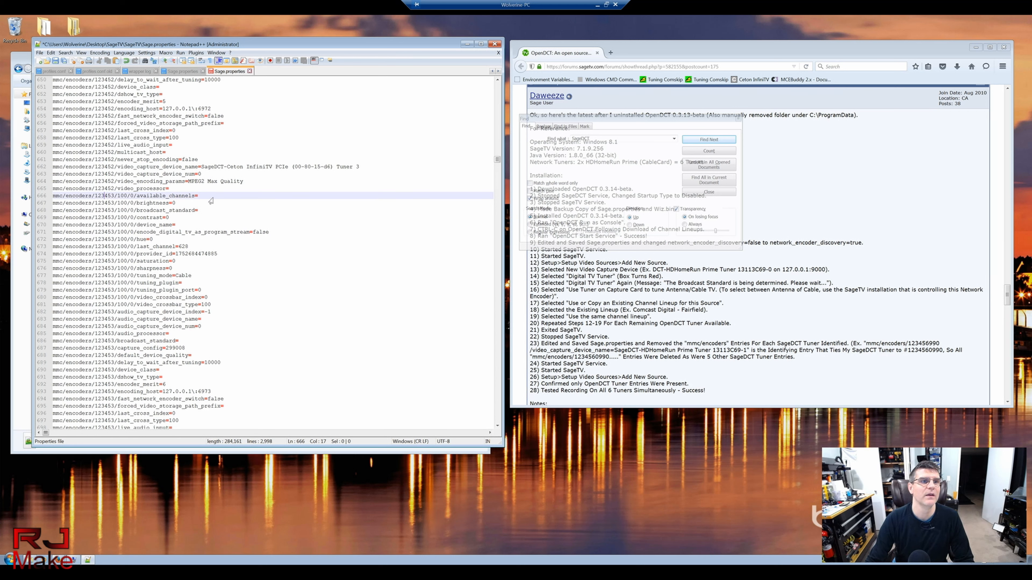
scroll(218, 198, down, 1)
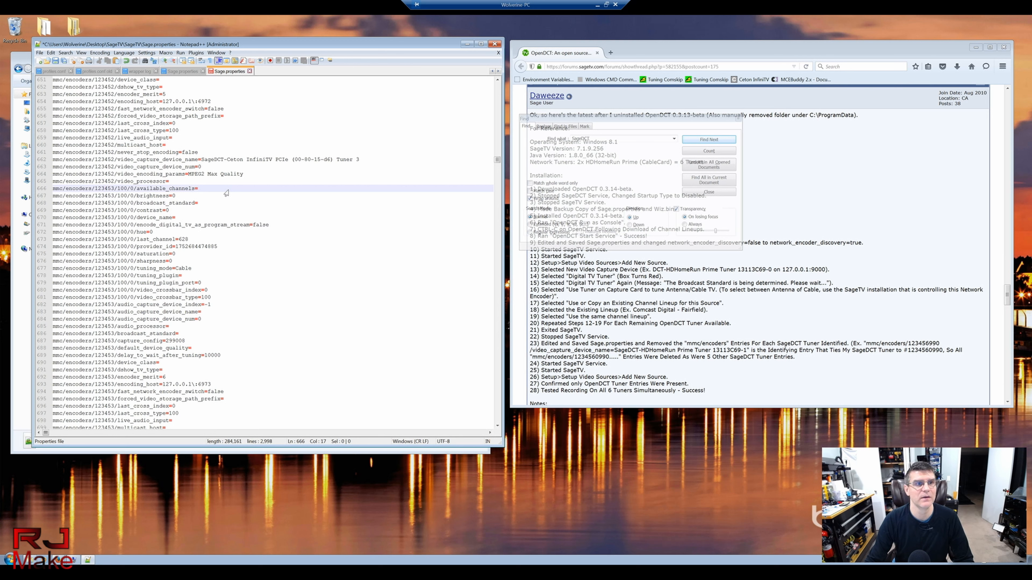
scroll(233, 191, up, 13)
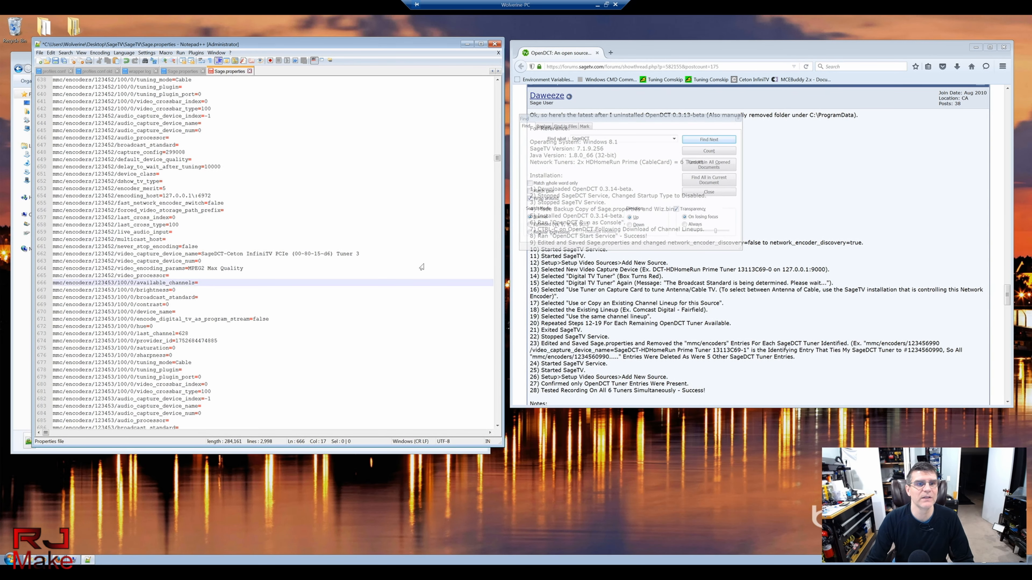
scroll(330, 255, up, 10)
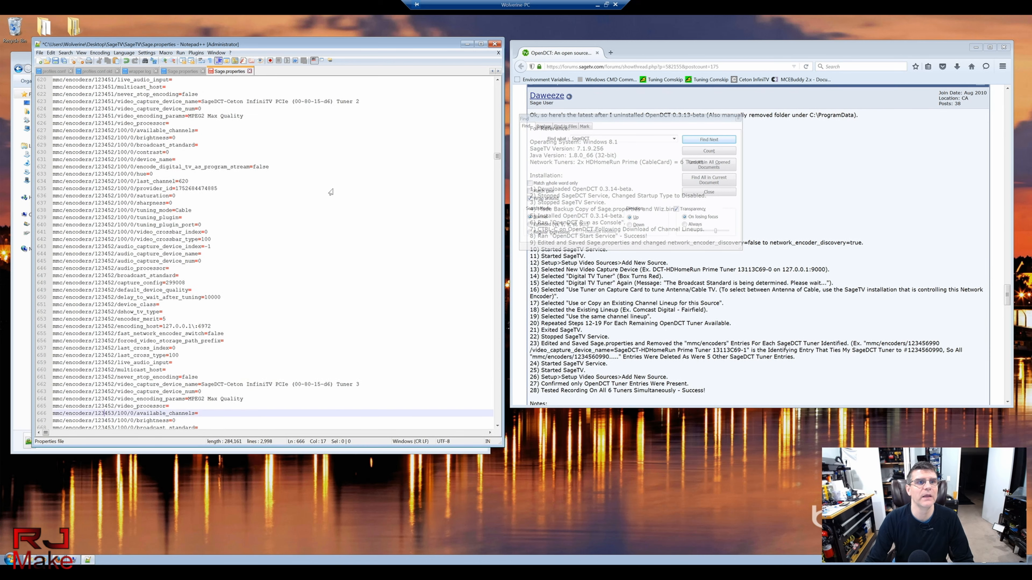
scroll(349, 200, up, 10)
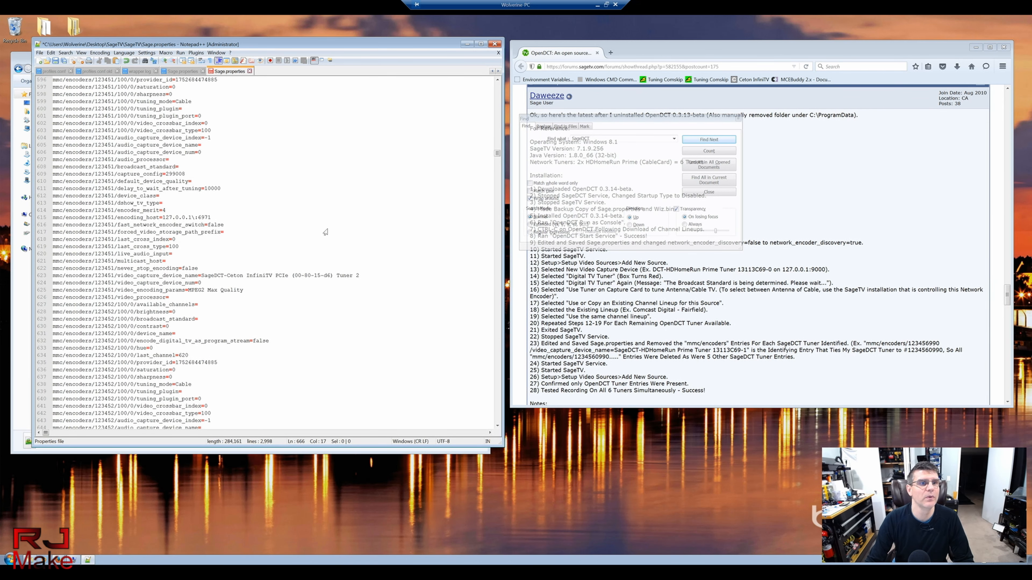
scroll(325, 212, up, 3)
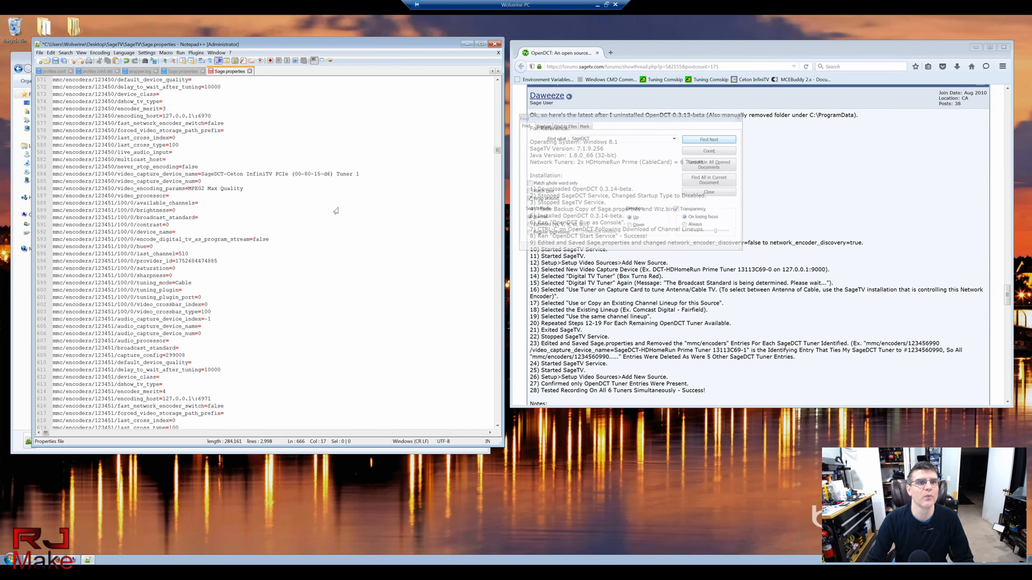
scroll(101, 191, up, 2)
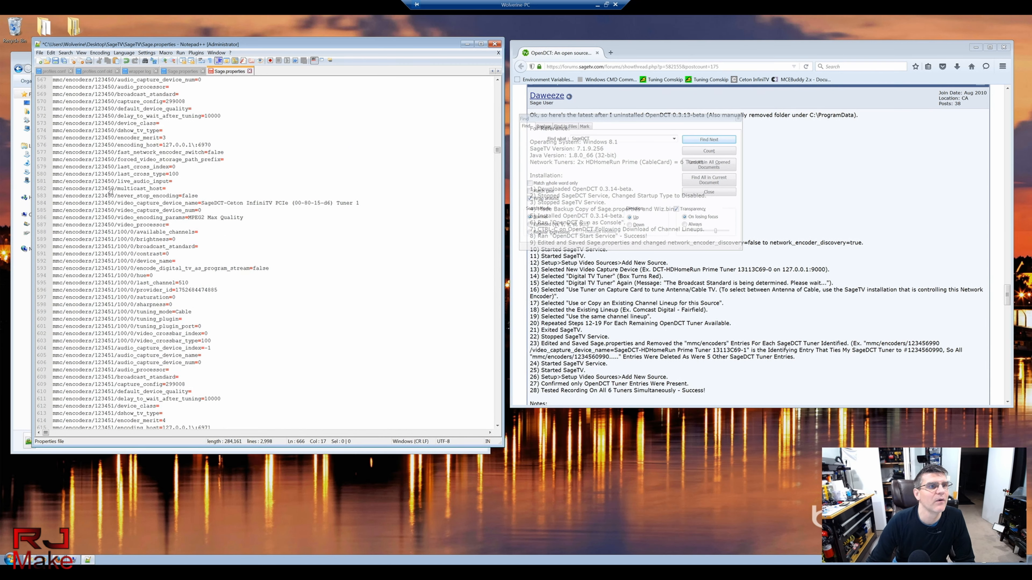
scroll(106, 178, up, 4)
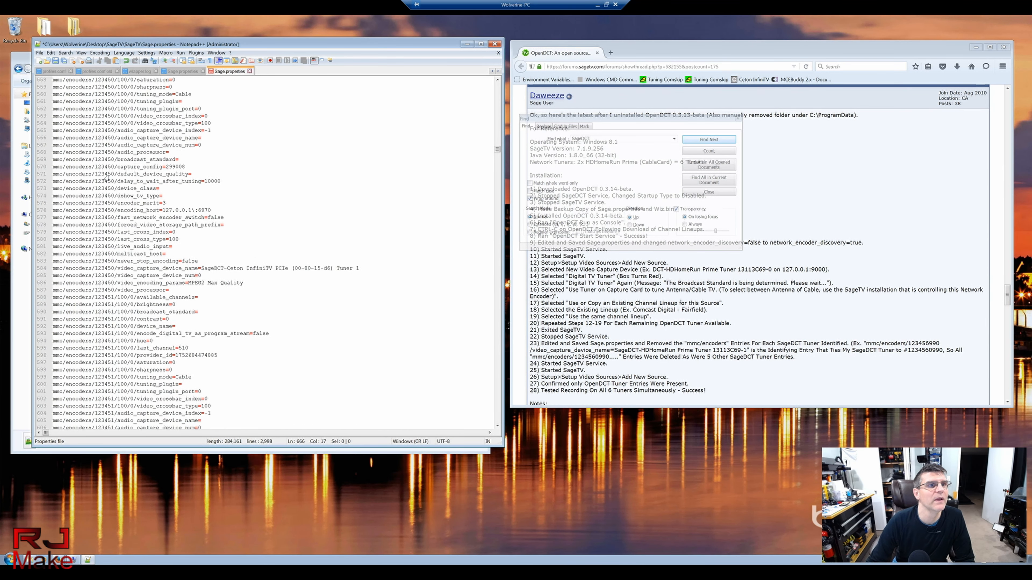
scroll(106, 175, up, 4)
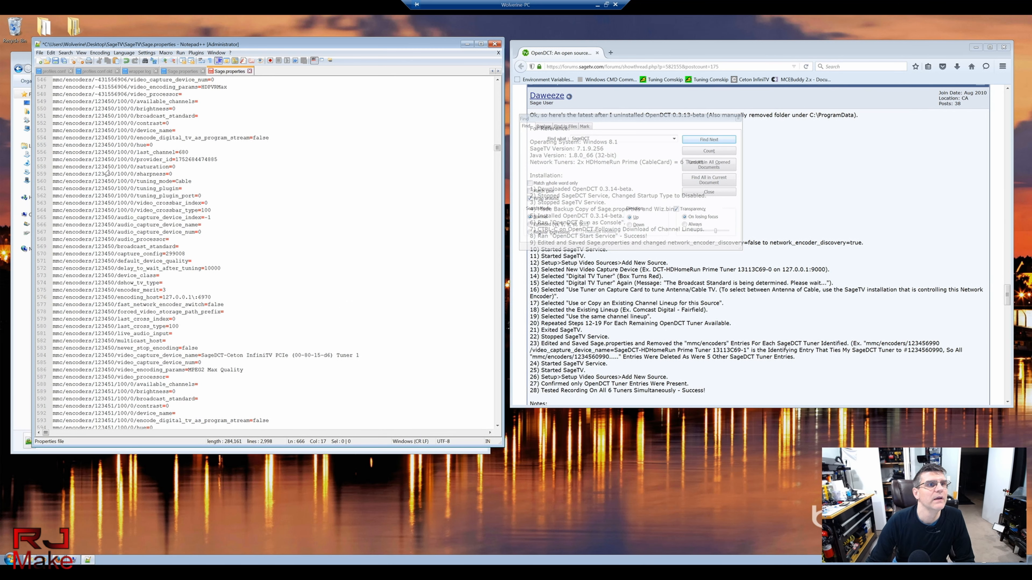
scroll(106, 173, up, 1)
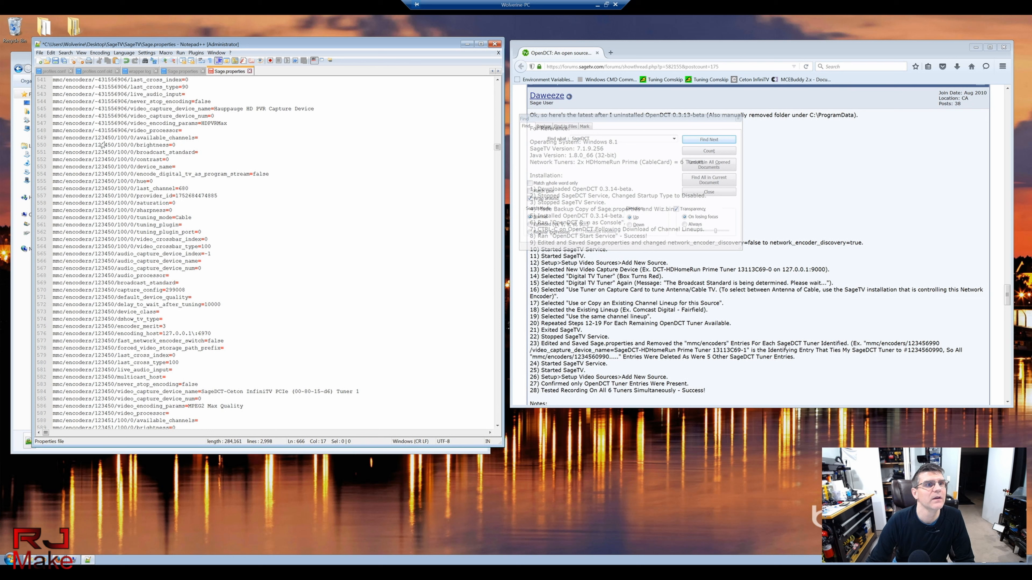
click(53, 138)
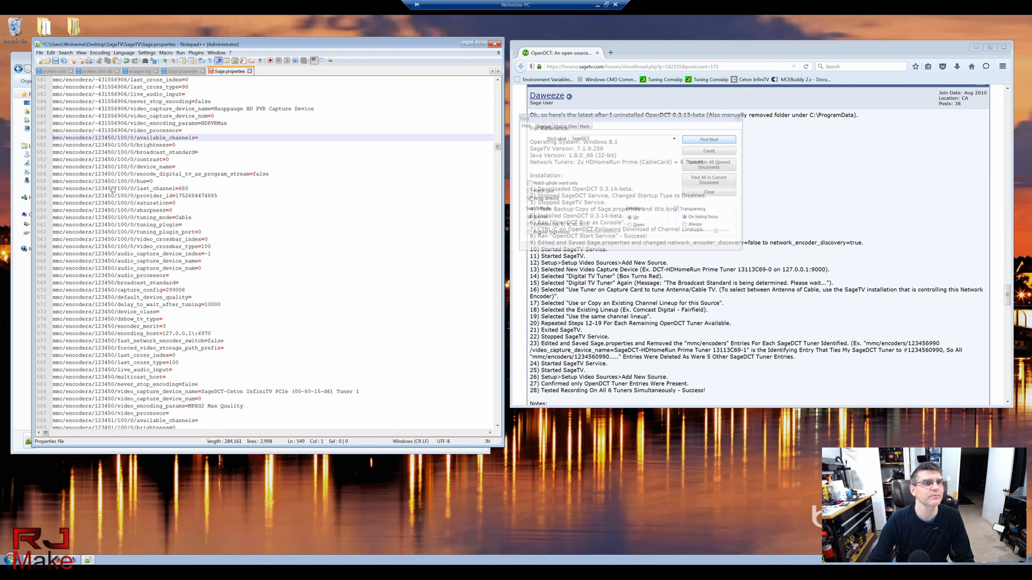
Step: Scroll down to line 704, the end of the Tuner 4 encoder block
scroll(157, 246, down, 2)
scroll(156, 246, down, 10)
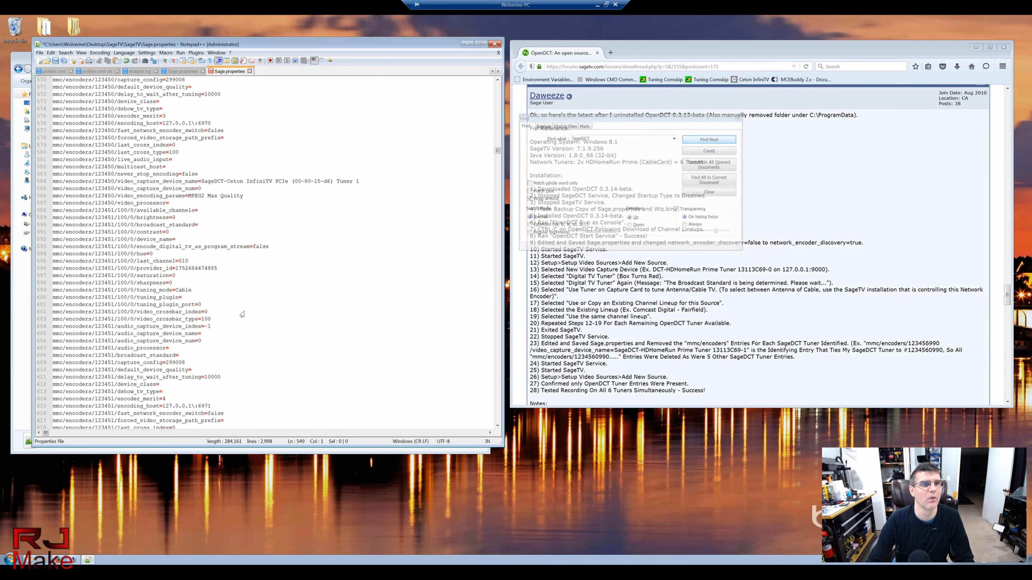
scroll(259, 272, down, 13)
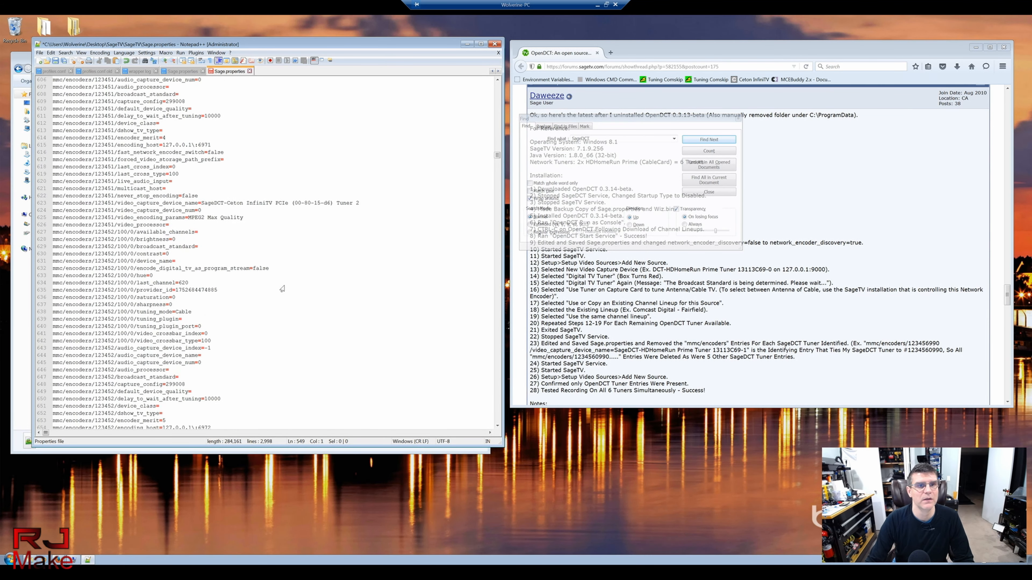
scroll(294, 251, down, 11)
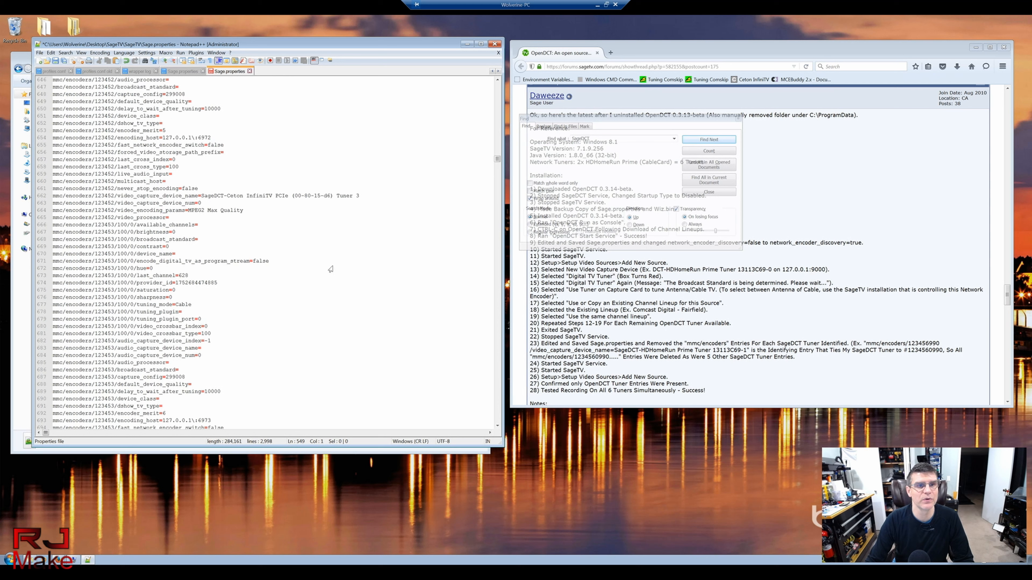
scroll(325, 232, down, 2)
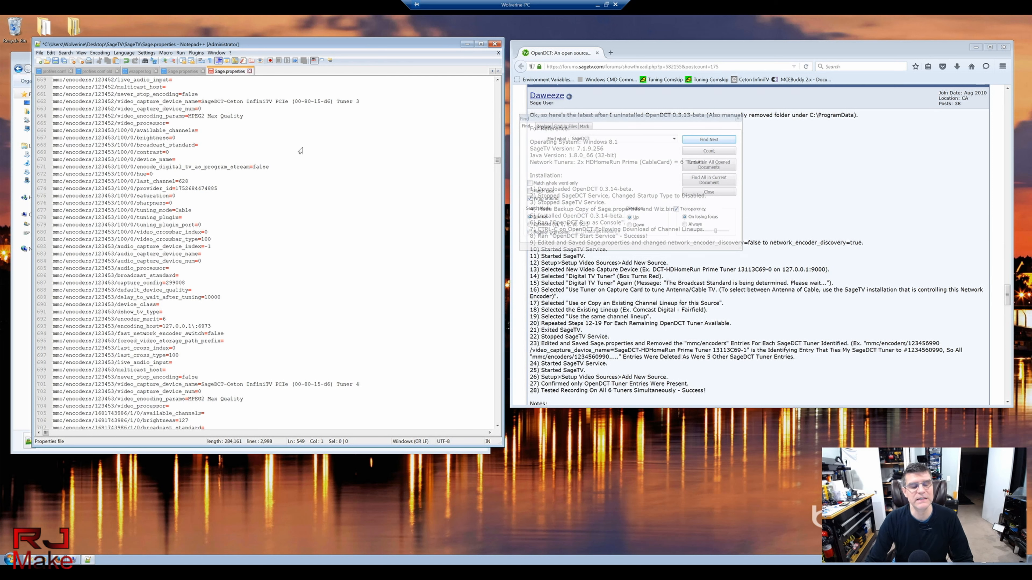
scroll(299, 168, down, 2)
scroll(300, 168, down, 6)
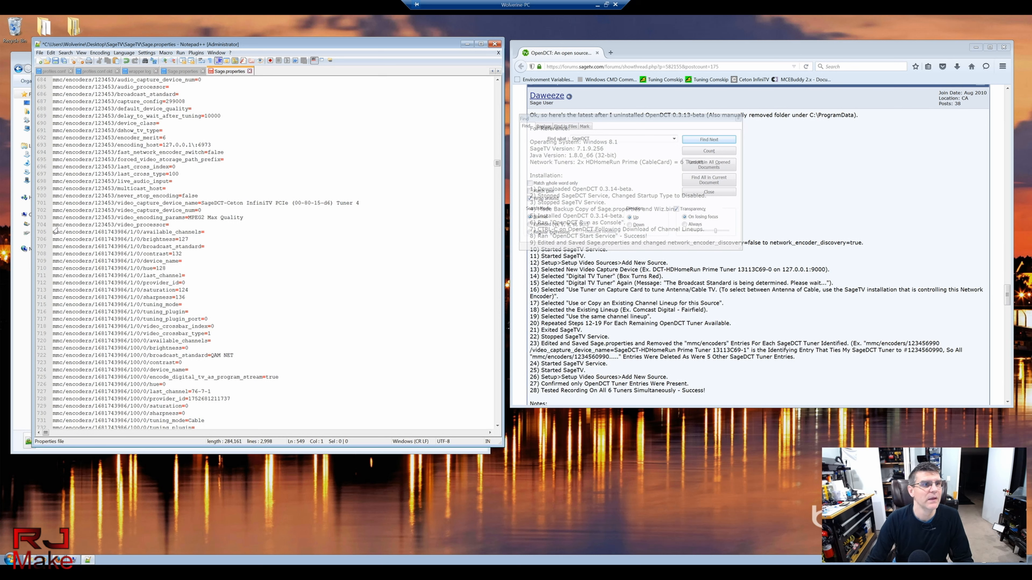
Step: Delete lines 549–704 holding the SageDCT Ceton encoder blocks, plus the leftover blank line
shift+click(170, 227)
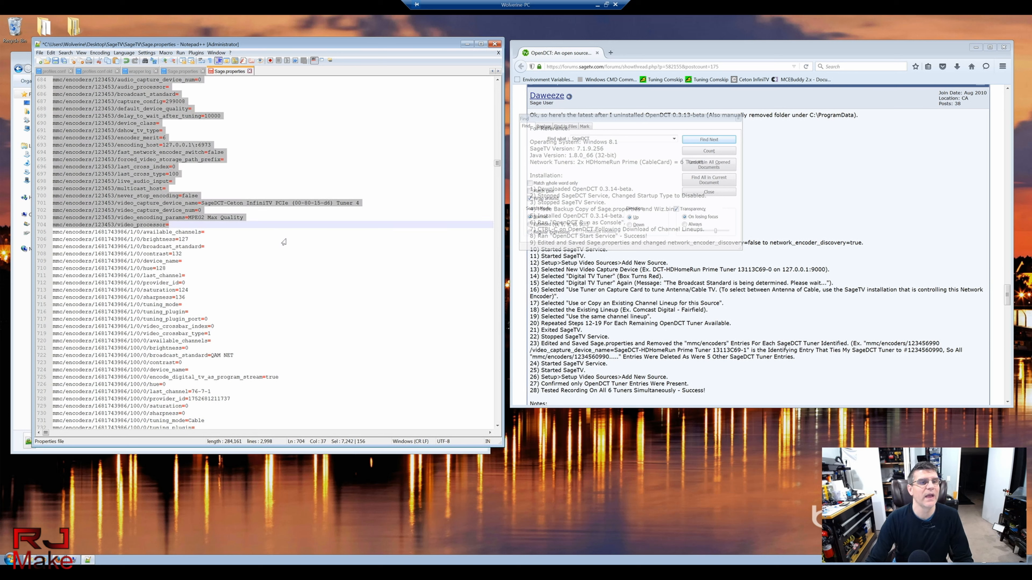
mouse_move(497, 164)
mouse_down()
mouse_move(500, 151)
mouse_move(502, 167)
mouse_up()
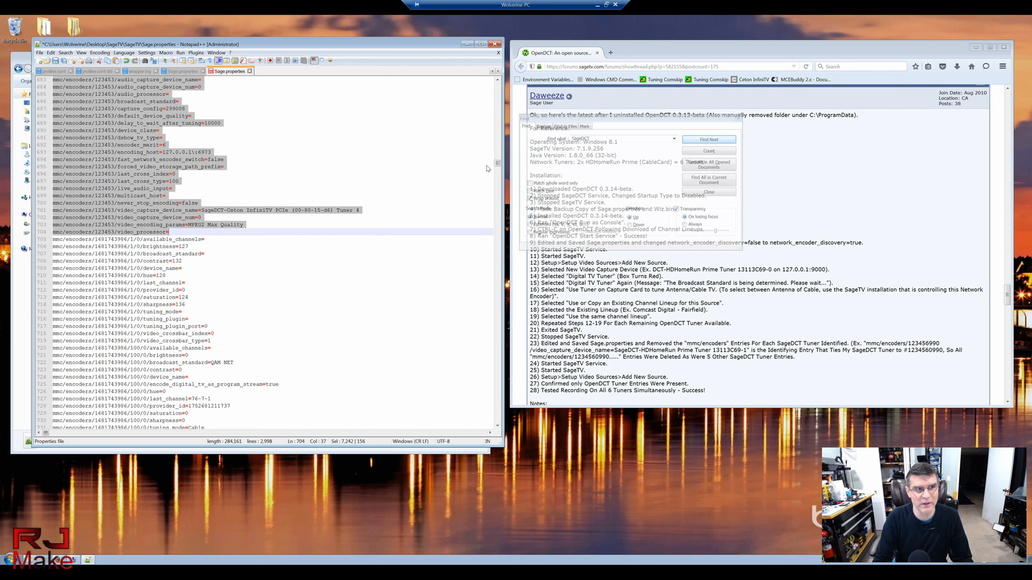
key(Delete)
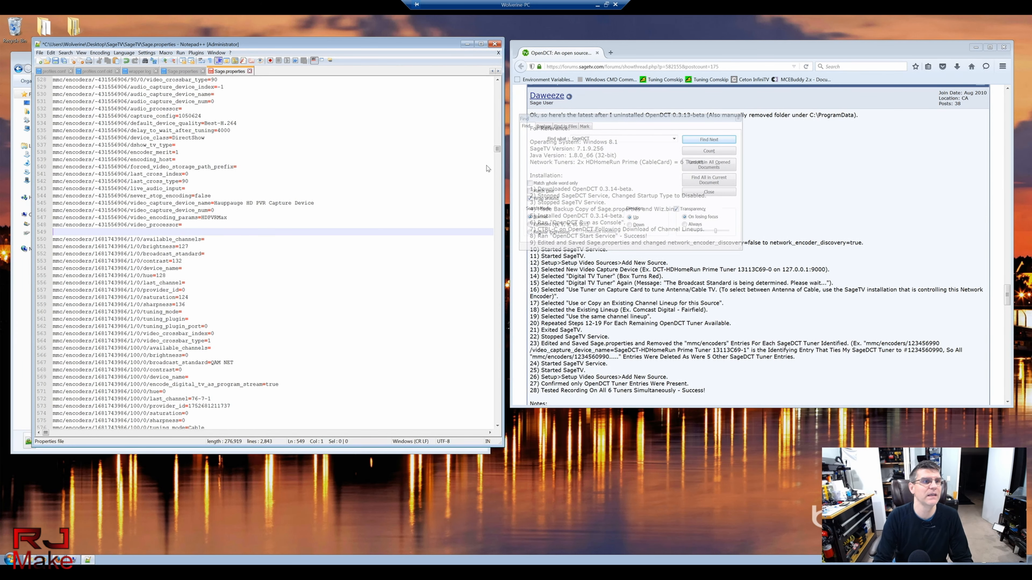
key(Delete)
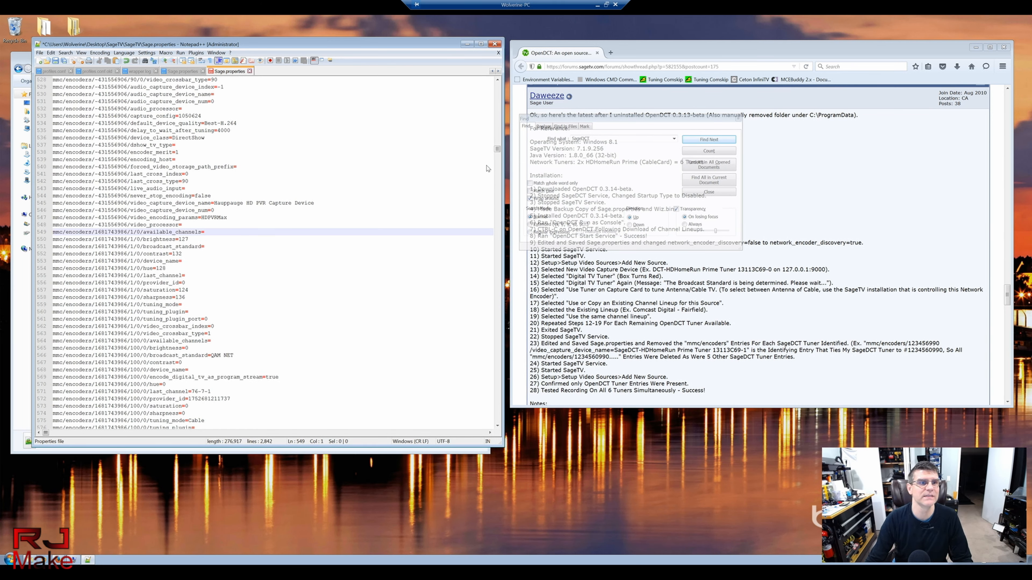
Step: Verify the SageDCT search finds nothing, then save Sage.properties and exit Notepad++
click(697, 141)
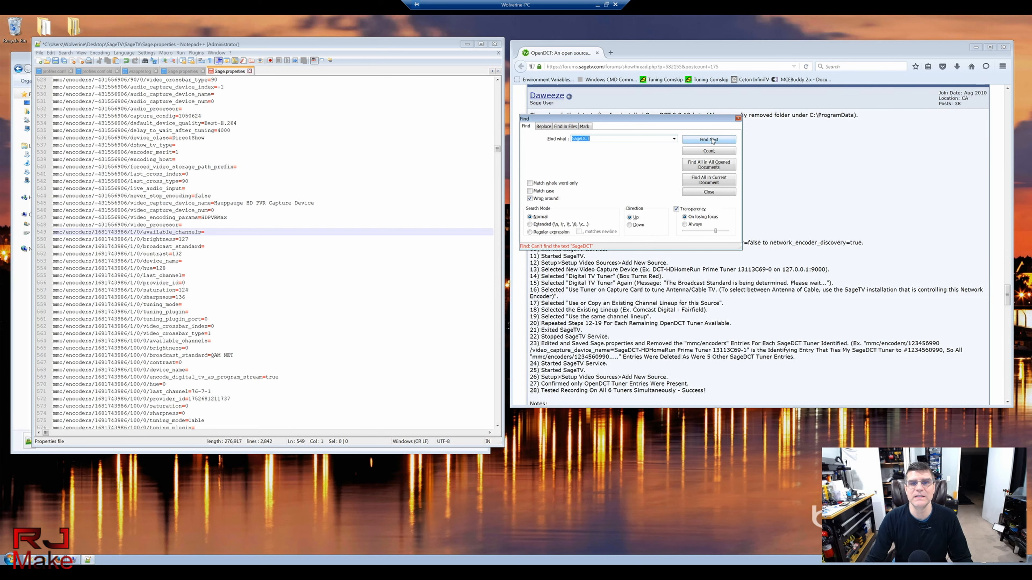
click(737, 119)
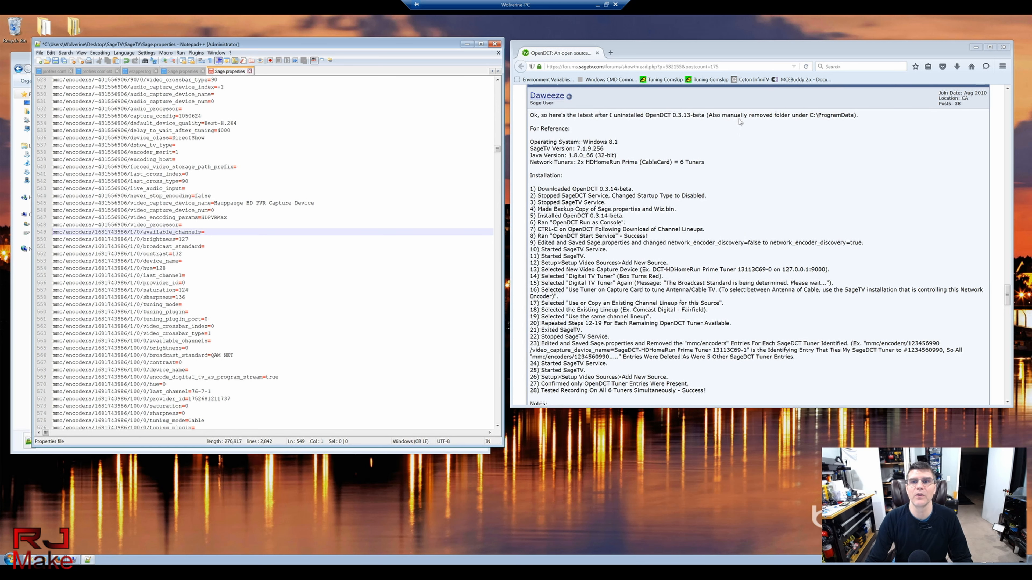
click(56, 62)
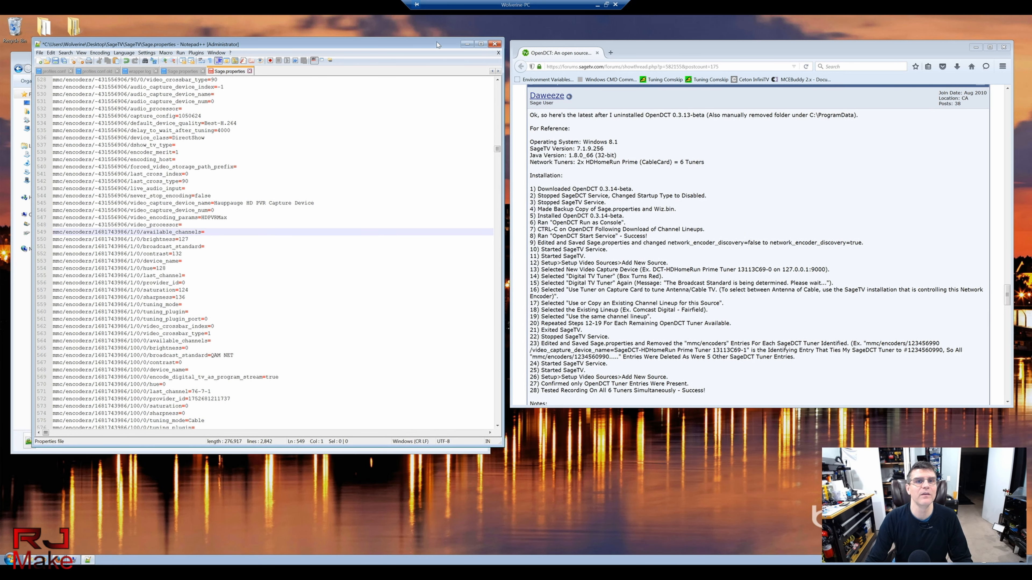
click(493, 44)
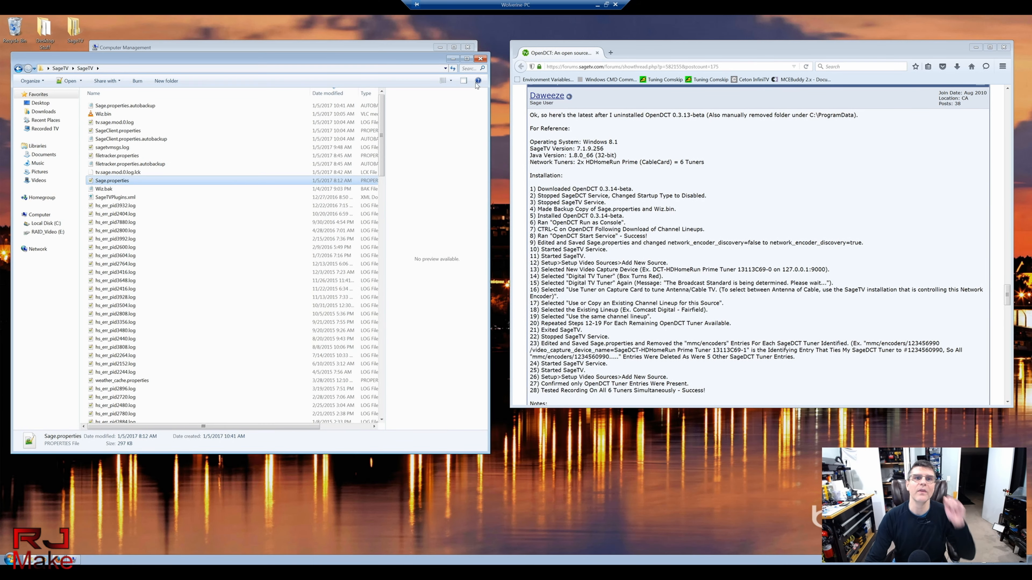
Step: Close the SageTV folder window, restart the SageTV service, and select the SageTV OpenDCT service
click(481, 60)
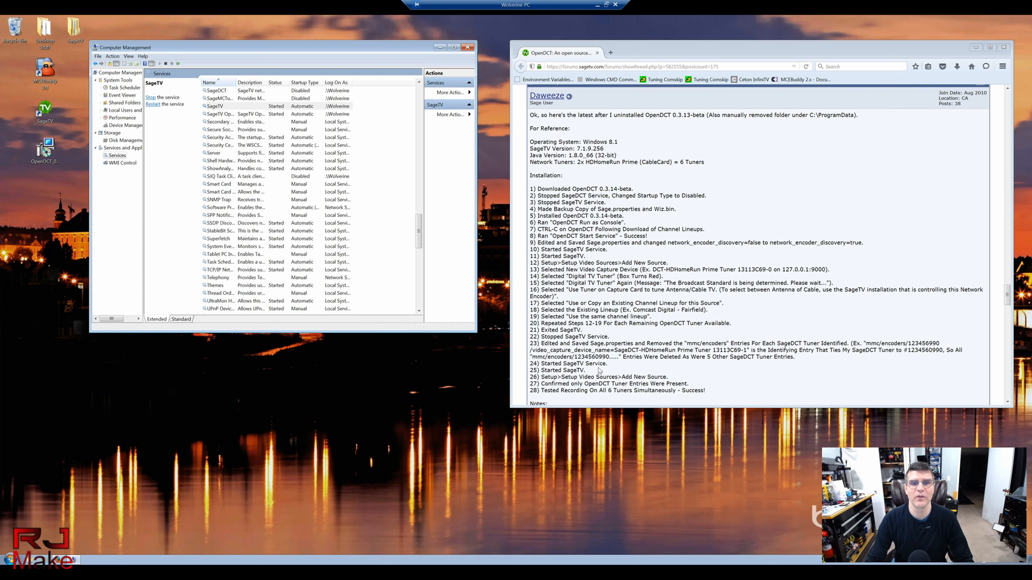
right_click(216, 108)
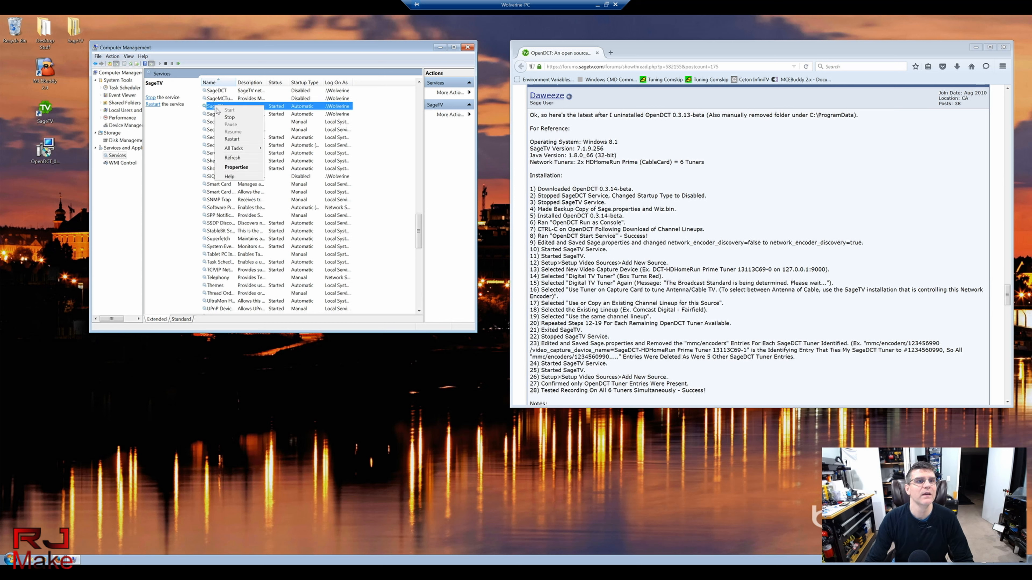
click(193, 121)
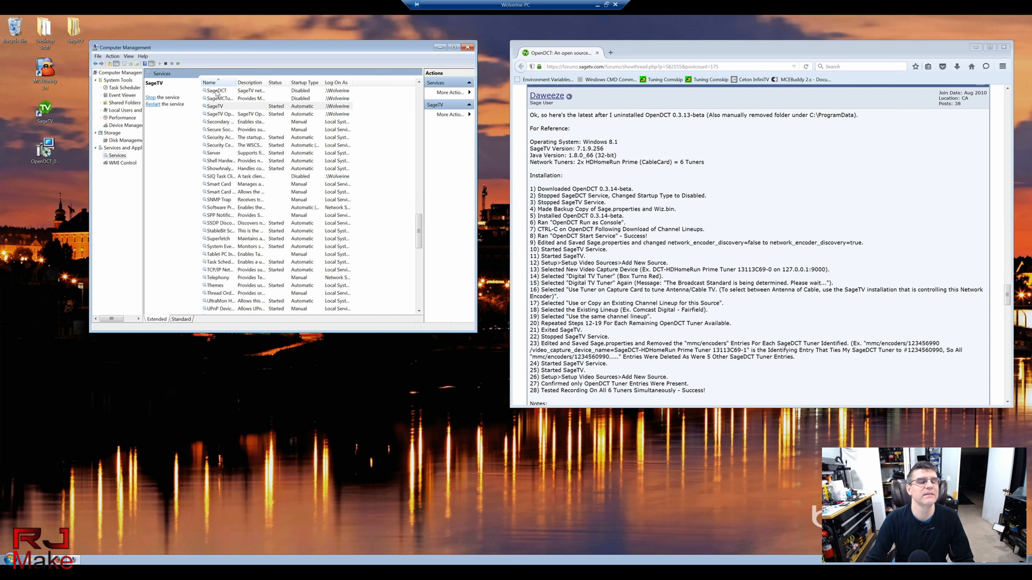
click(220, 114)
Step: Check the SageTV OpenDCT service's log-on settings without changes, then close Computer Management
drag(236, 82, 276, 89)
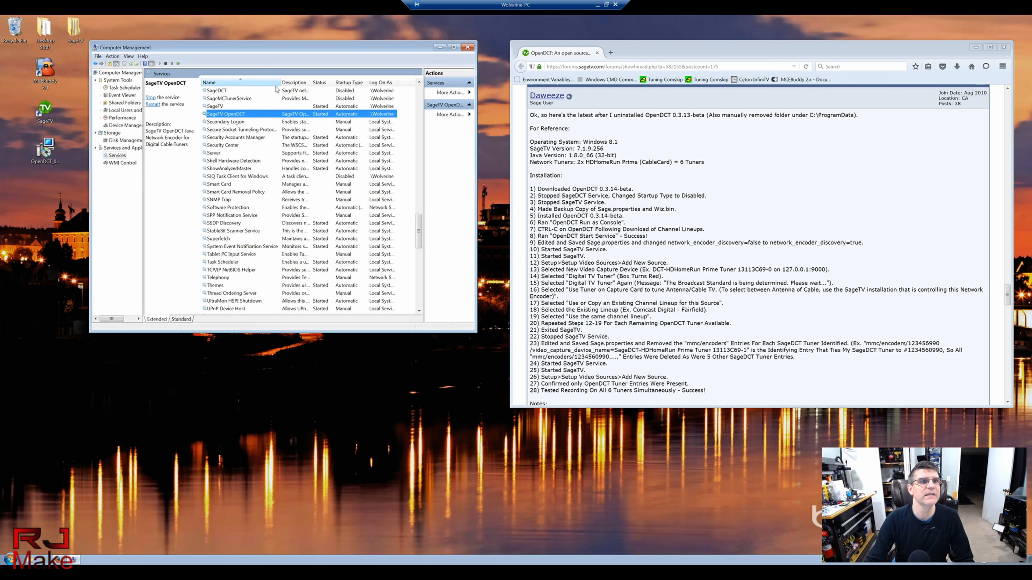
double_click(225, 115)
click(87, 37)
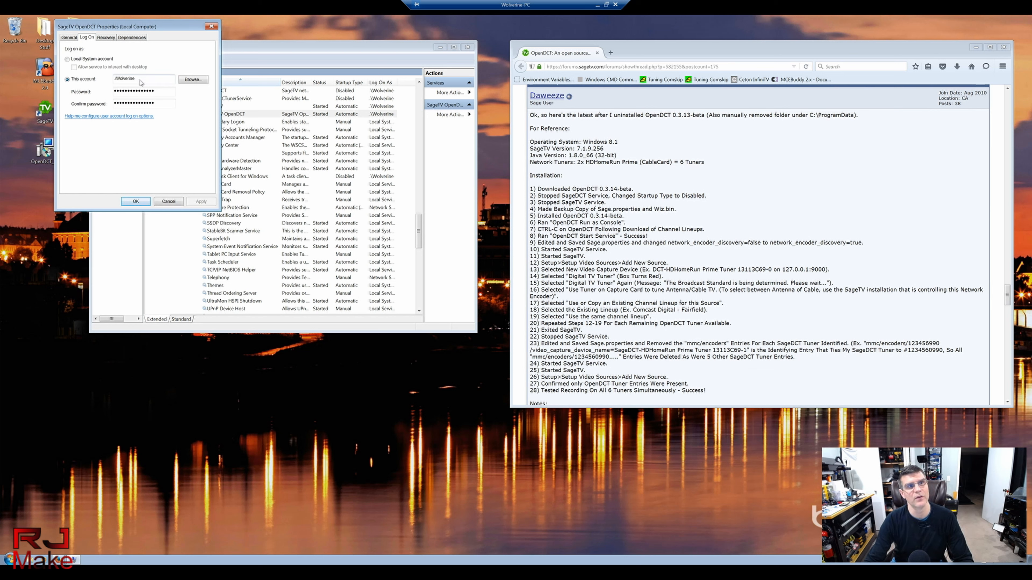
click(168, 202)
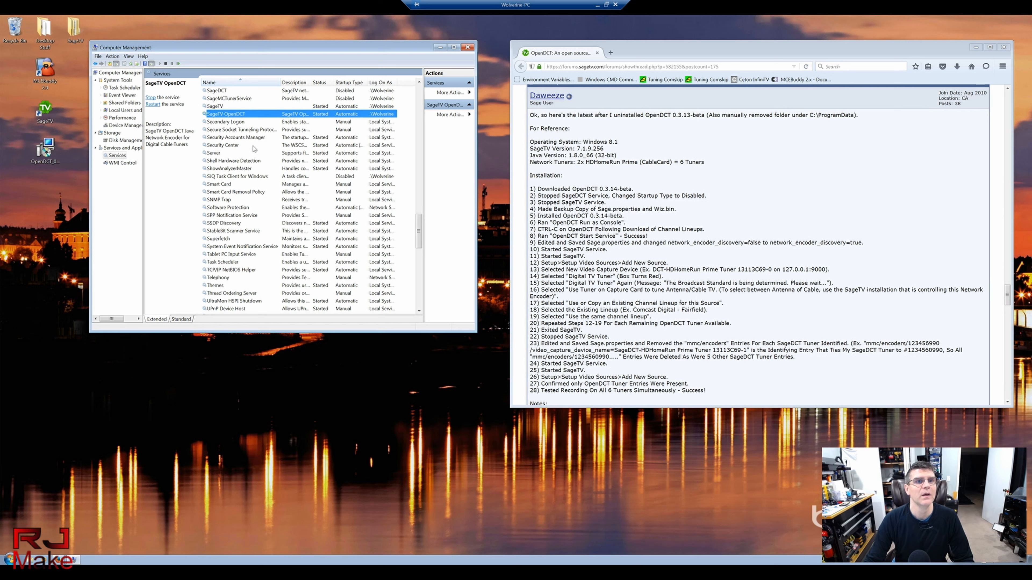
click(467, 48)
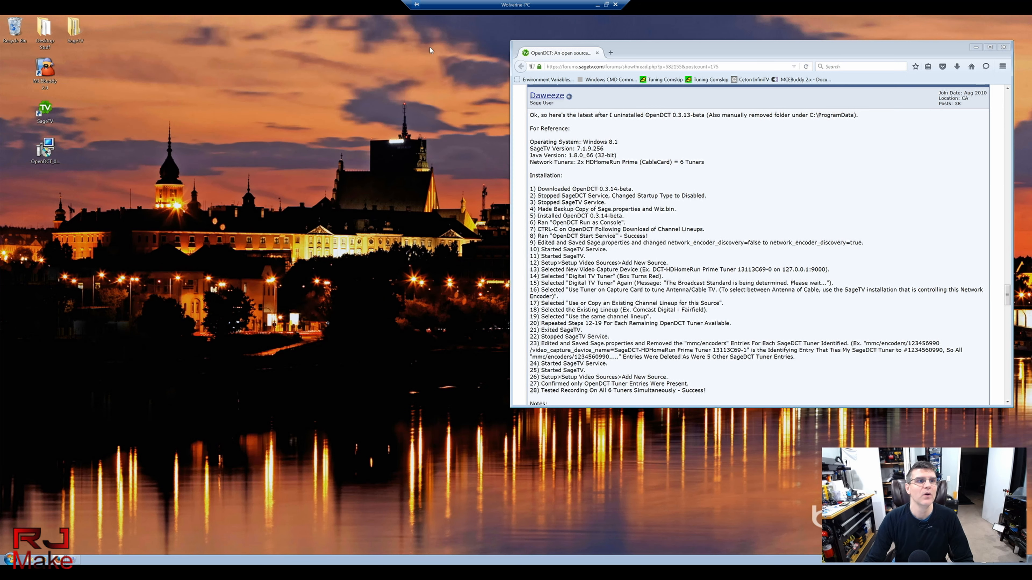
Step: Launch SageTV and open the list of configured video sources
click(46, 111)
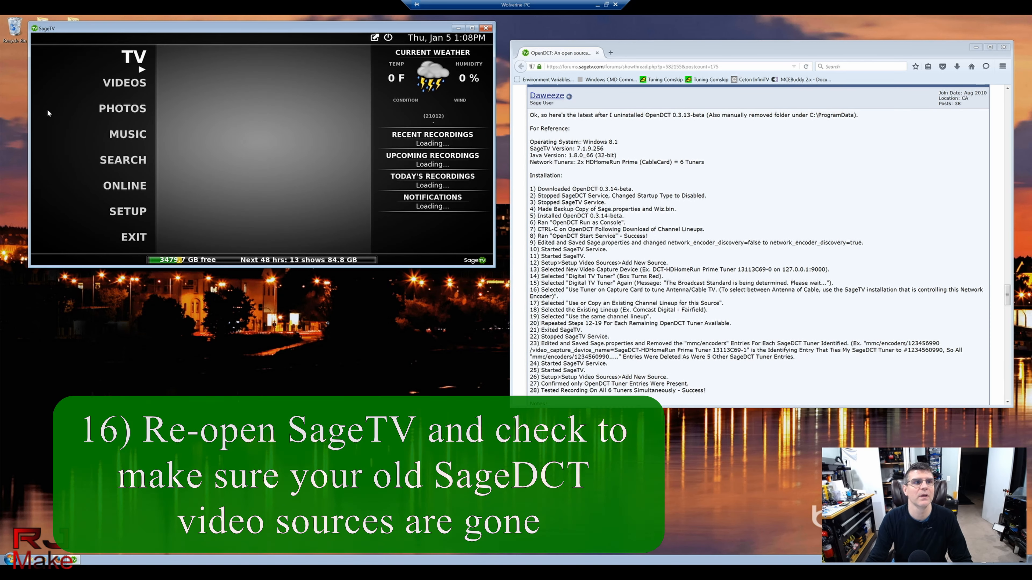
mouse_move(138, 217)
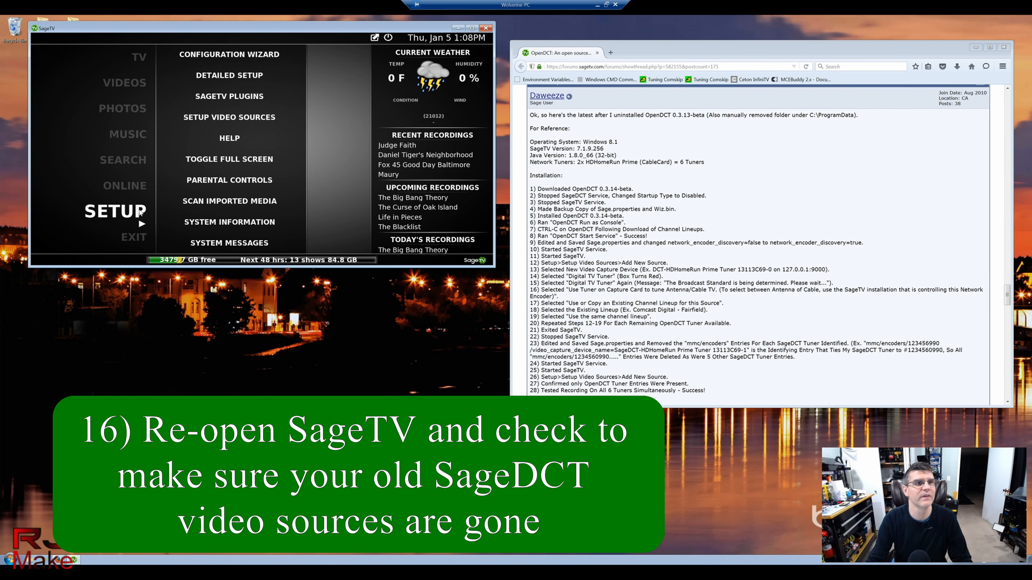
click(228, 118)
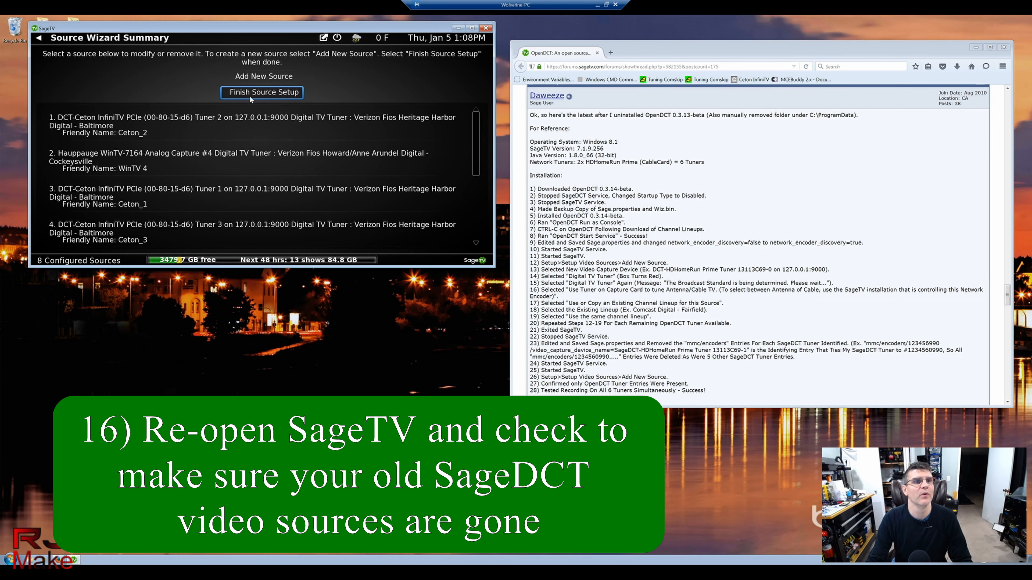
Step: Review the available capture devices under Add New Source, then finish source setup
click(256, 77)
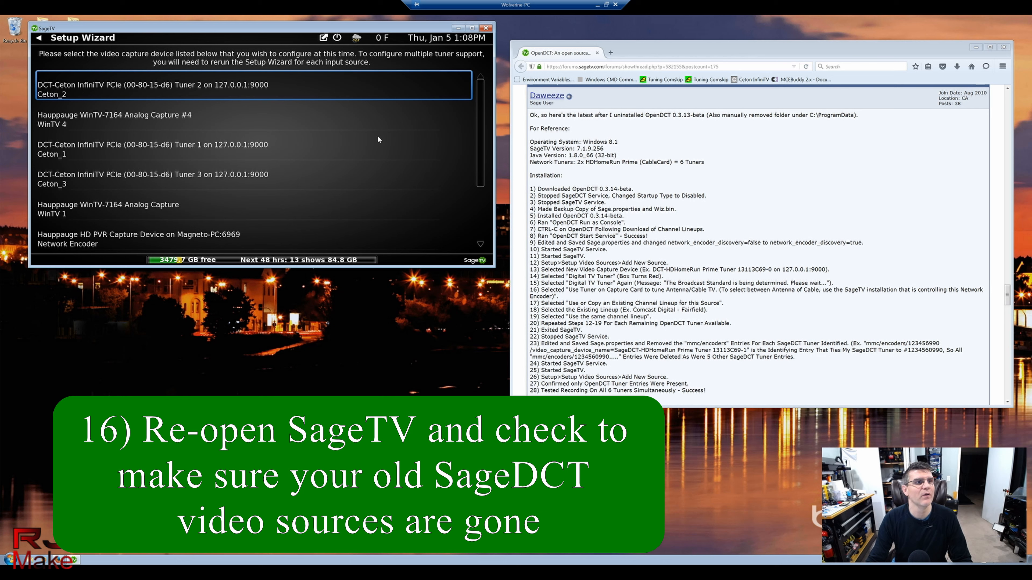
scroll(377, 136, down, 8)
scroll(377, 141, up, 8)
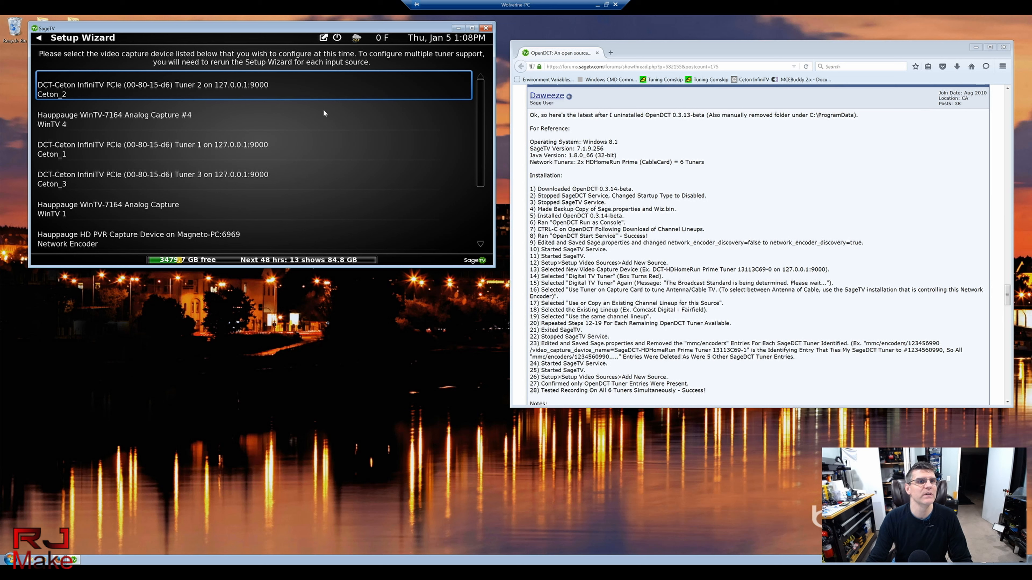
scroll(324, 120, down, 5)
scroll(326, 135, up, 5)
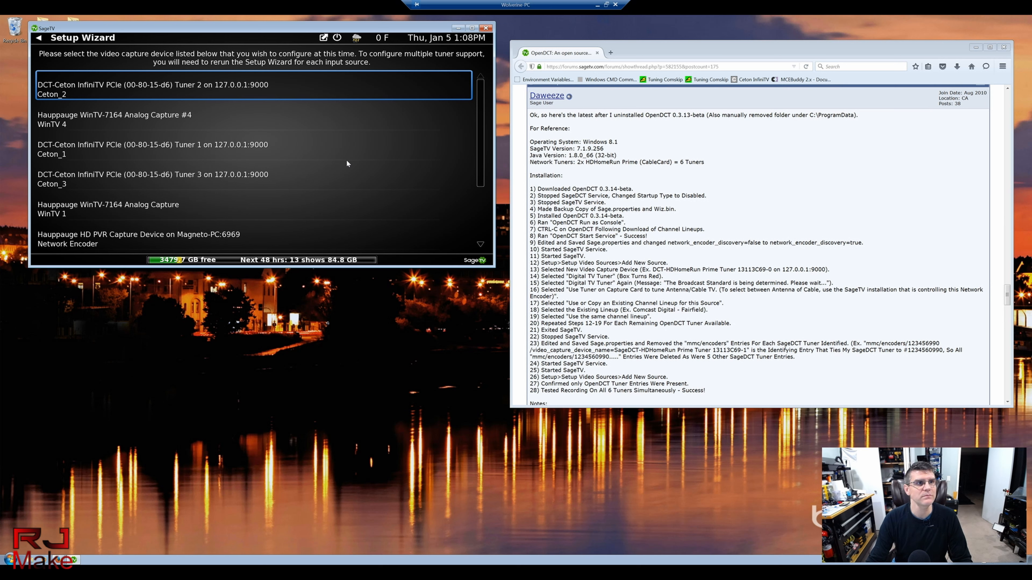
click(38, 38)
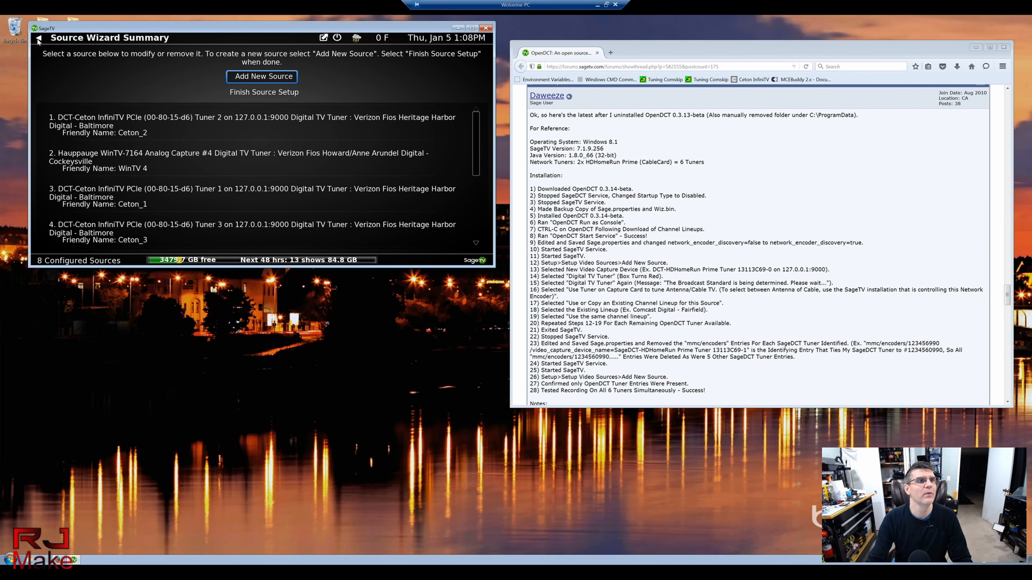
click(247, 93)
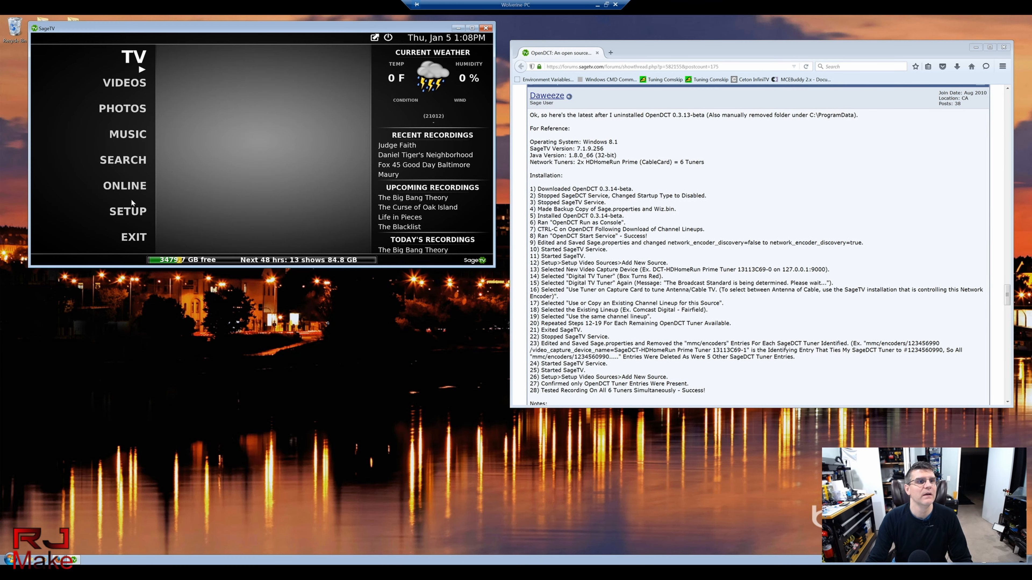
mouse_move(130, 213)
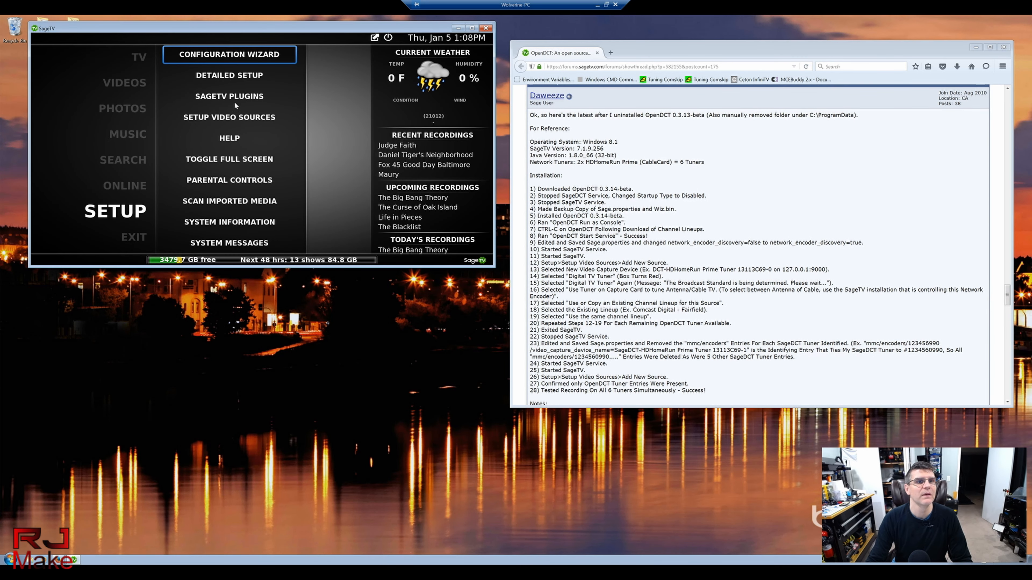
click(228, 77)
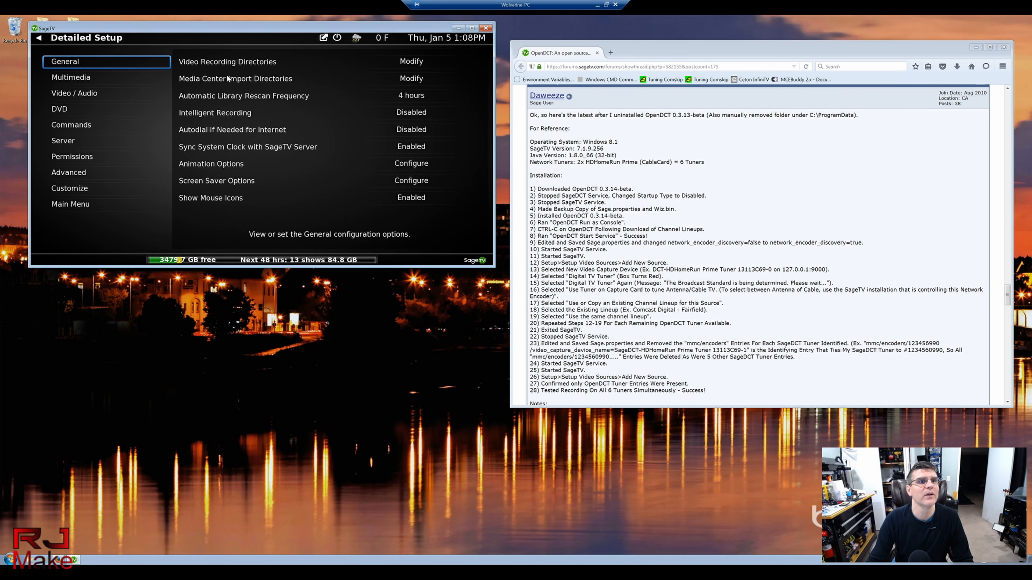
click(71, 188)
scroll(462, 208, down, 5)
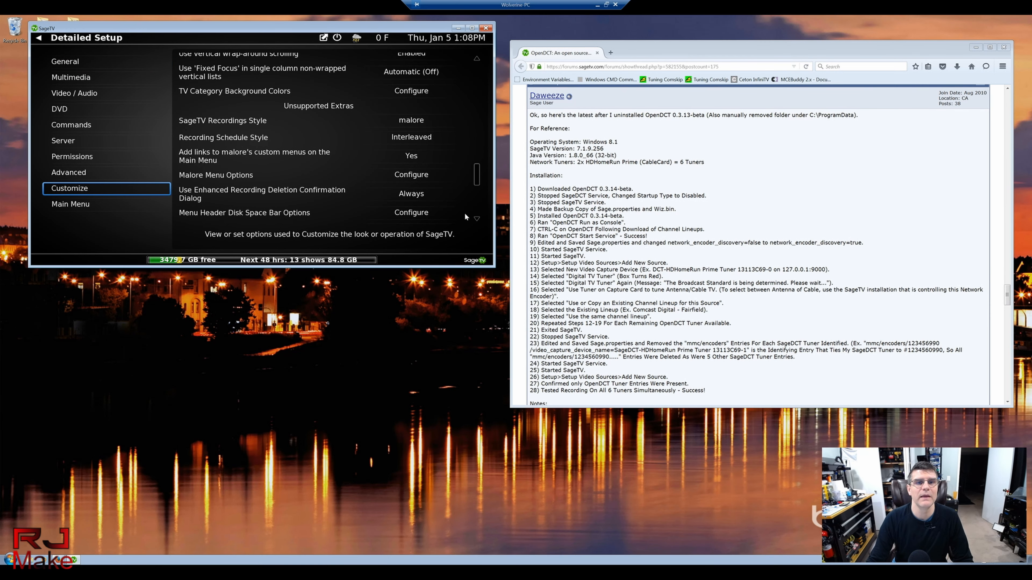
key(Down)
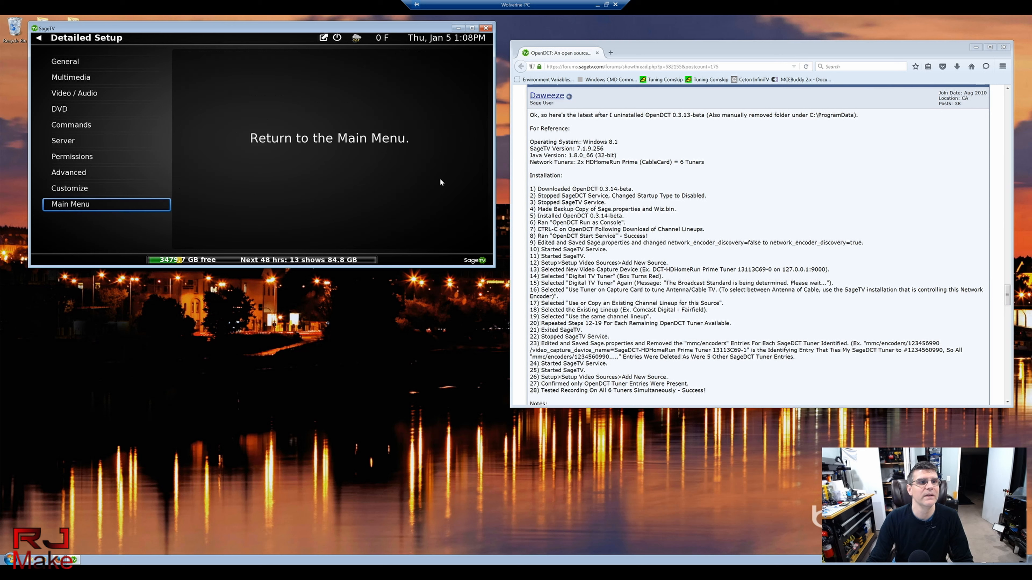
click(73, 190)
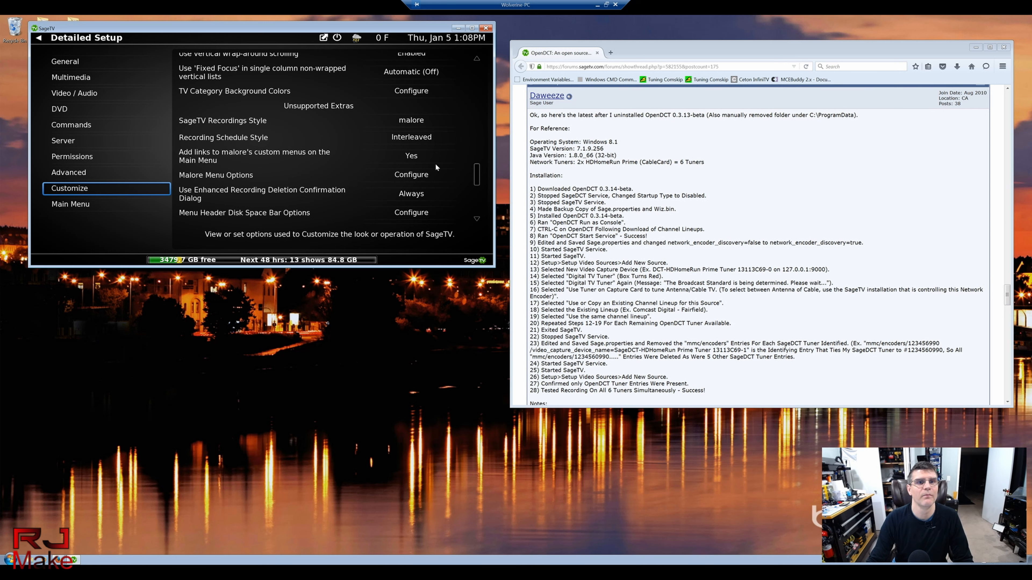
key(Down)
key(Down)
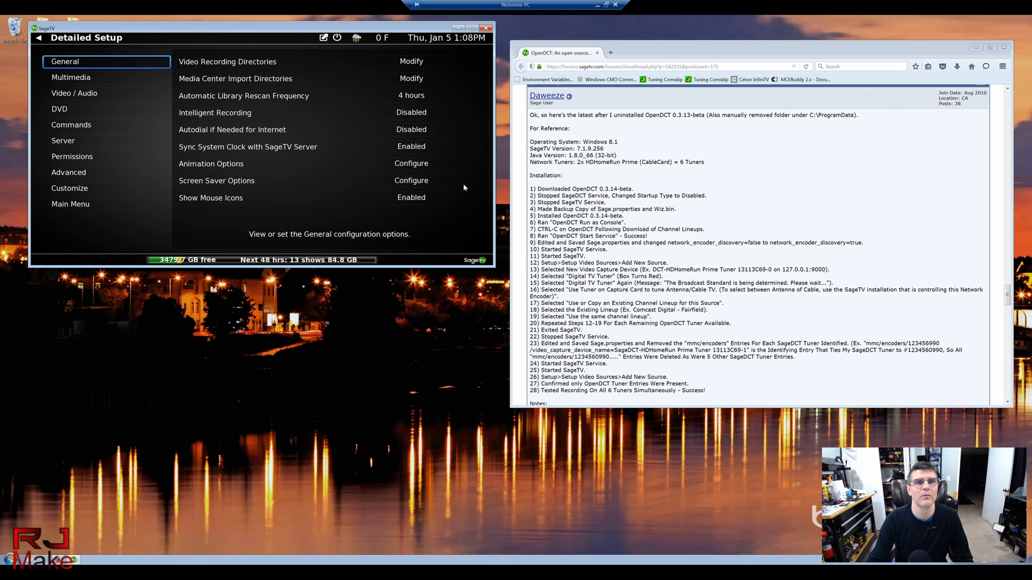
click(79, 190)
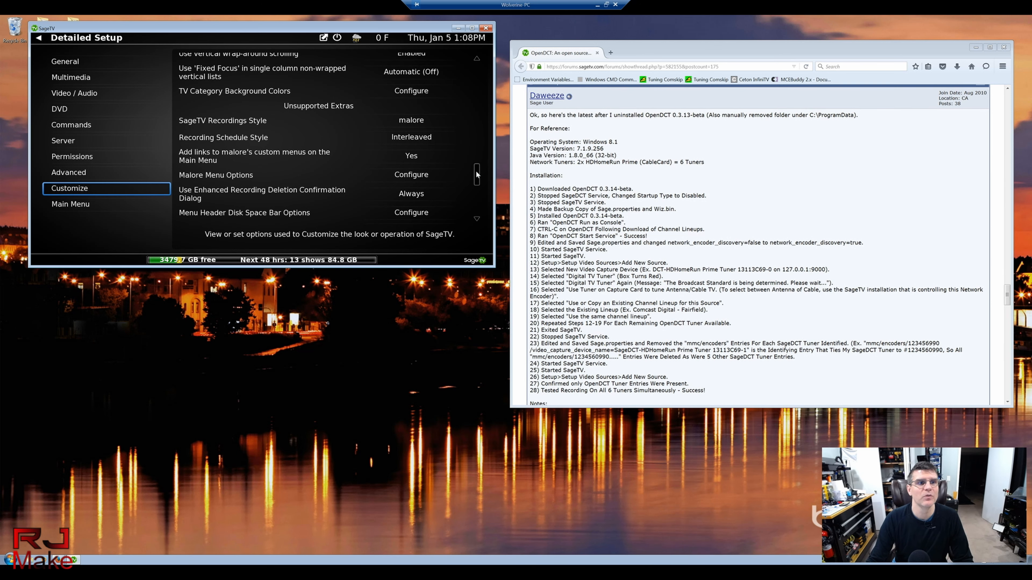
drag(477, 175, 479, 210)
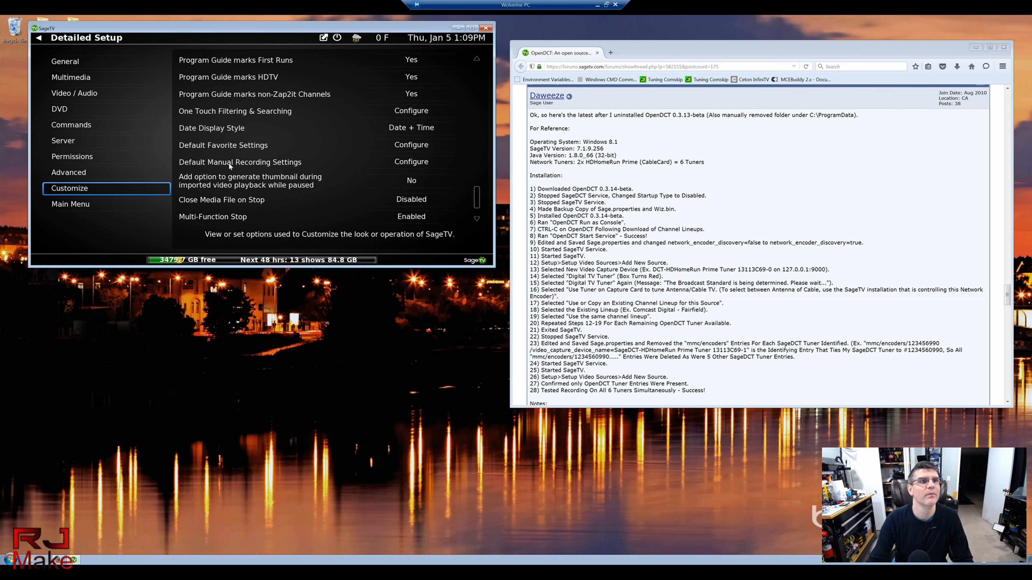
scroll(229, 163, down, 1)
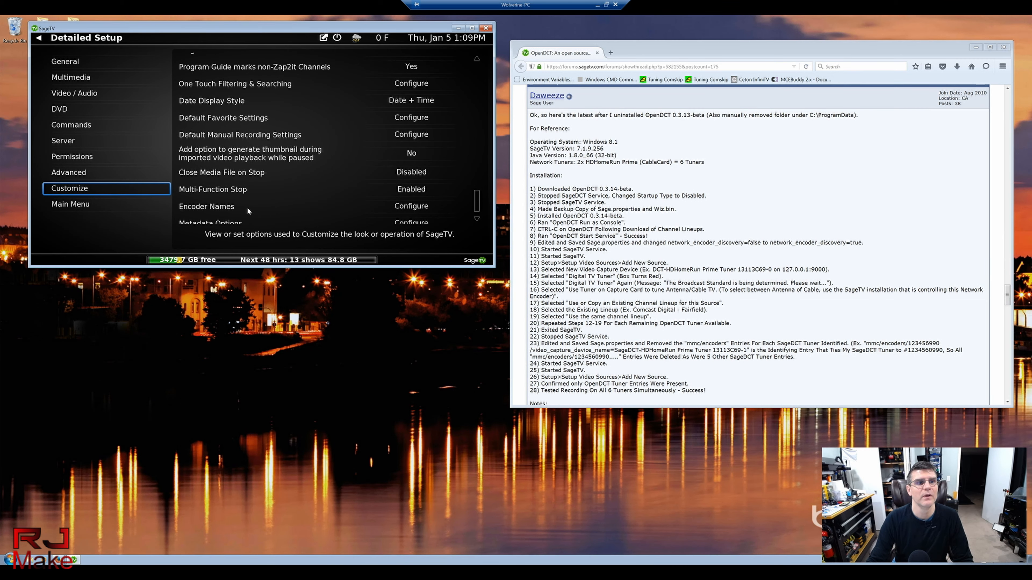
click(398, 207)
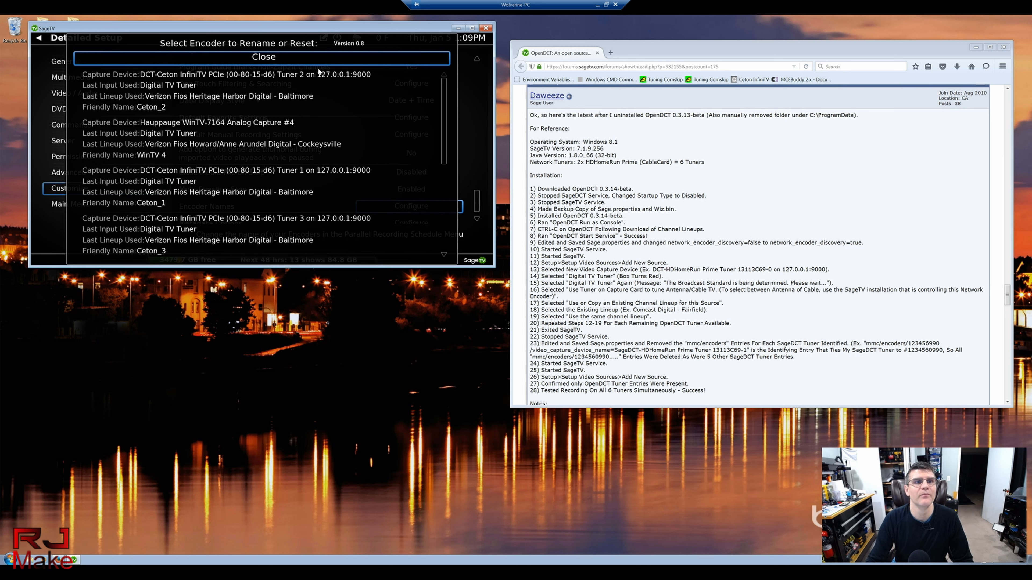
click(259, 61)
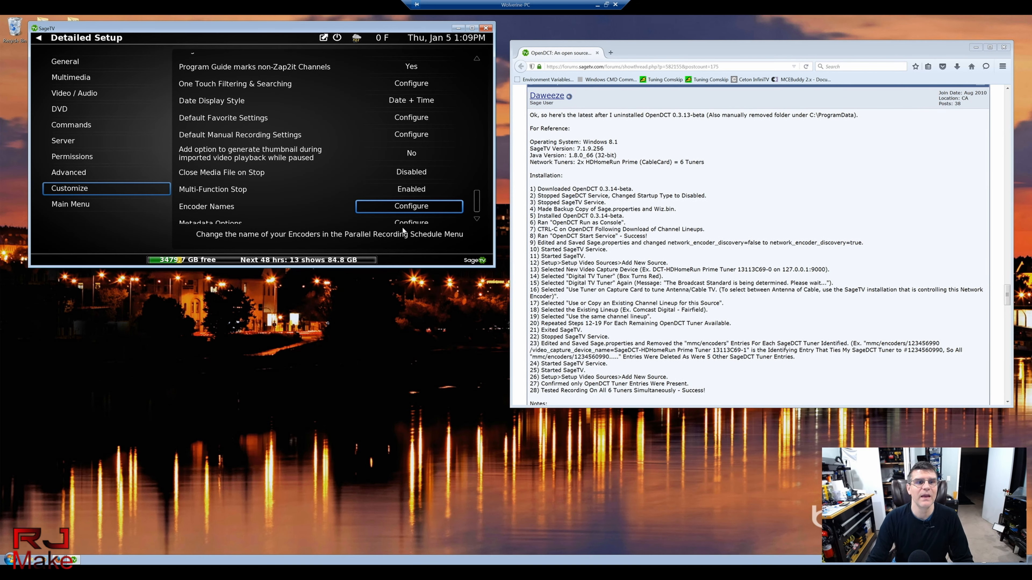
click(38, 38)
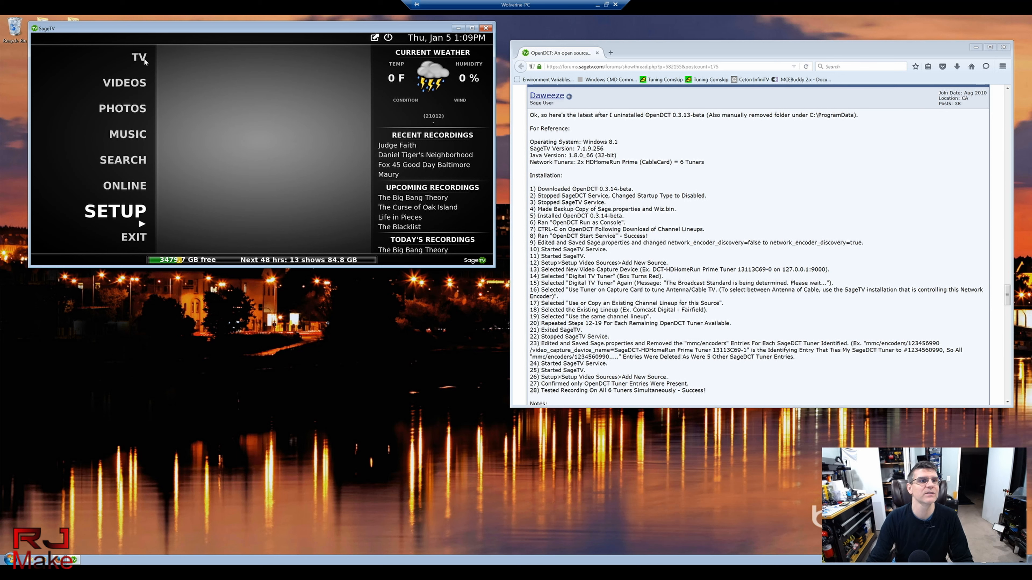
Step: Watch Pawn Stars live from the program guide, enlarge the SageTV window and mute audio
mouse_move(131, 67)
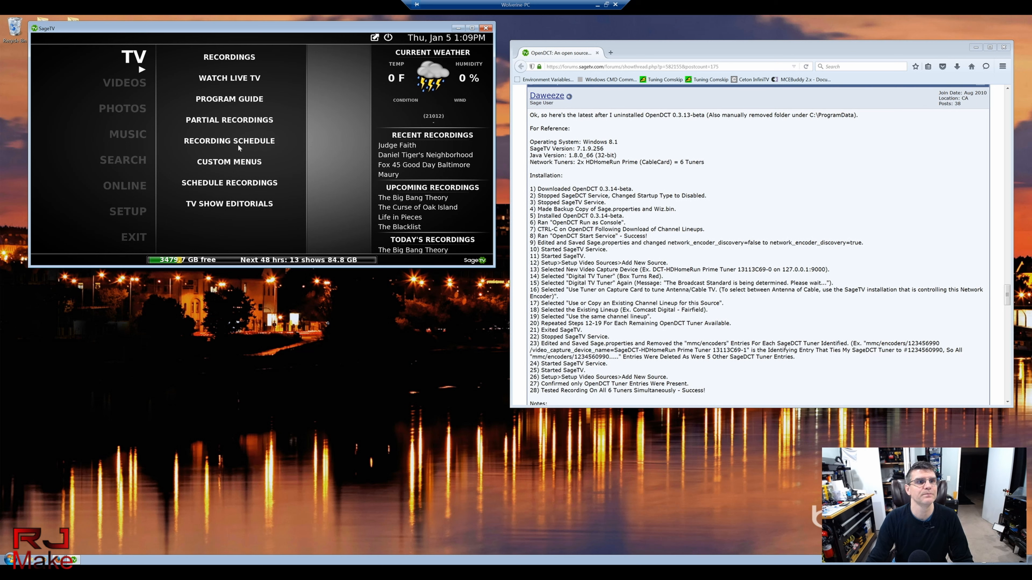
click(232, 100)
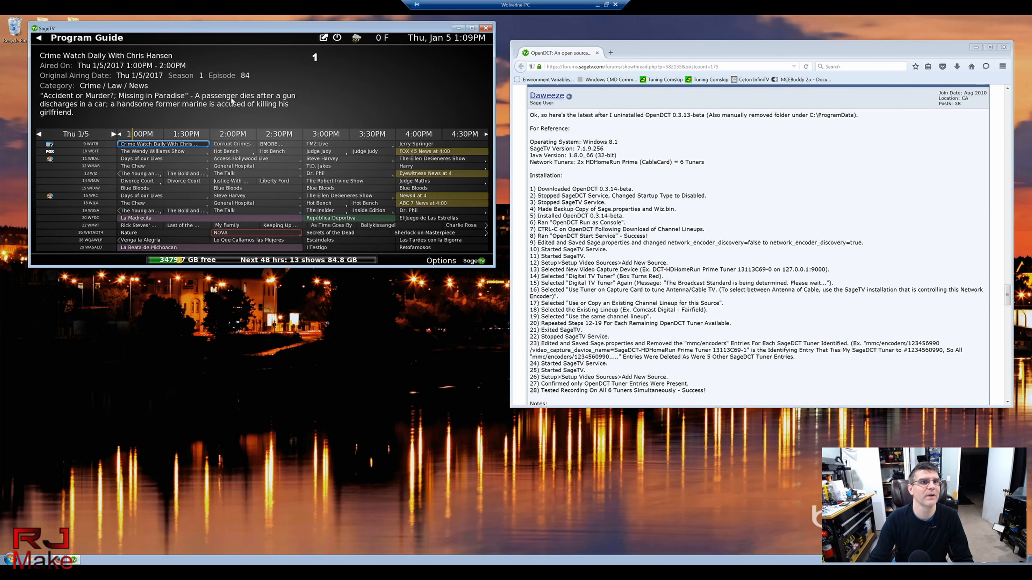
text(60)
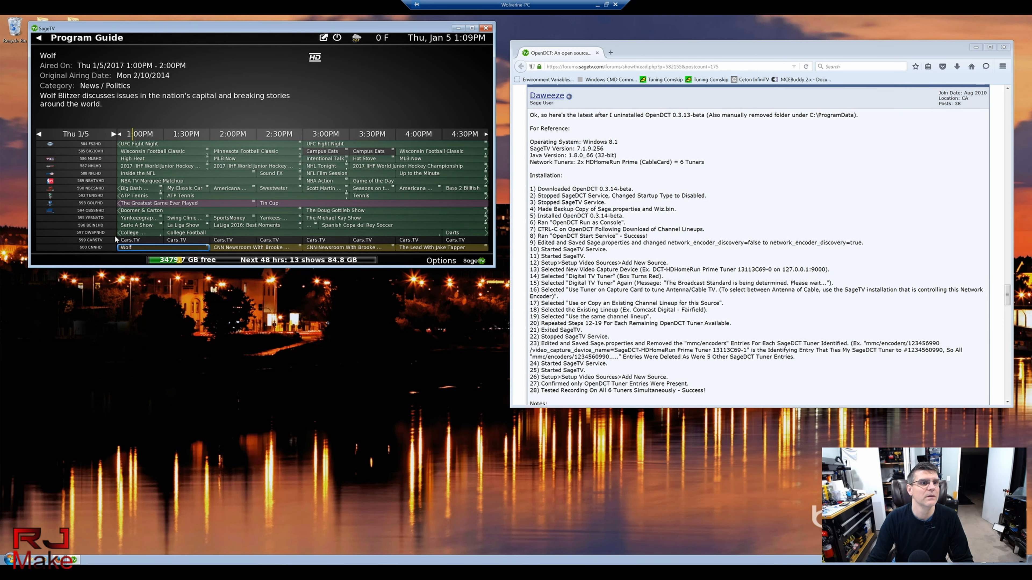
scroll(178, 201, down, 3)
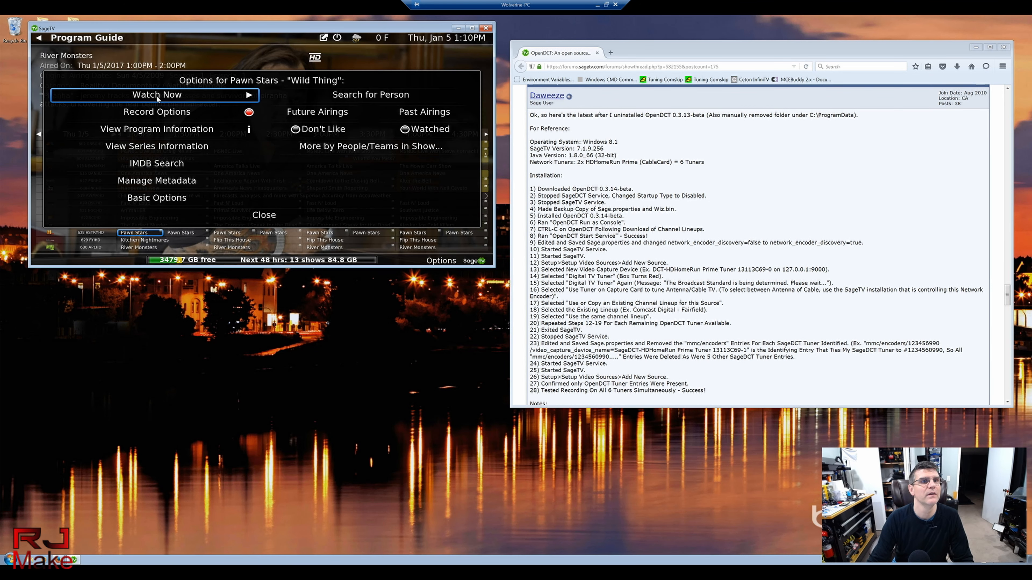
click(157, 96)
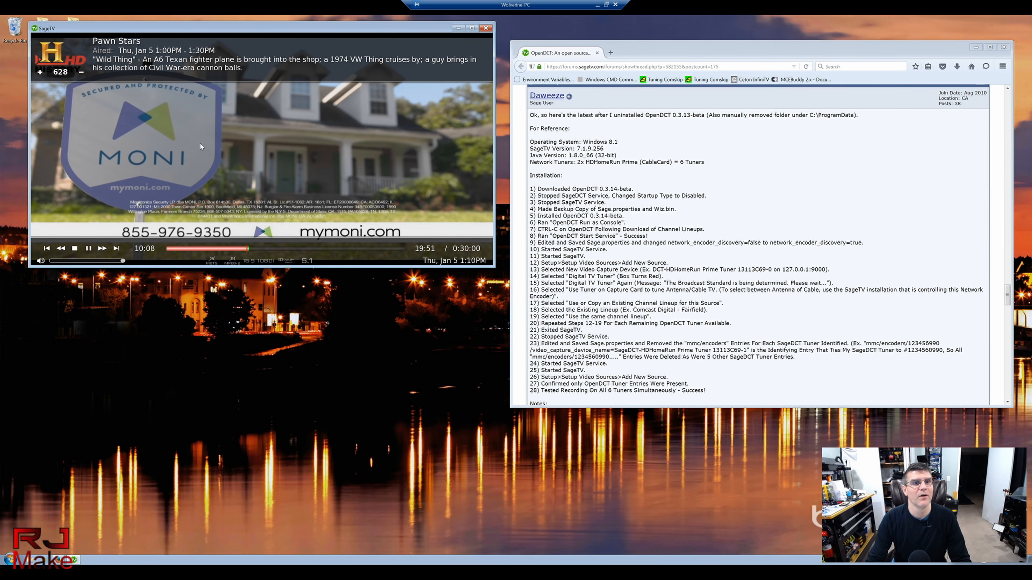
drag(492, 266, 558, 393)
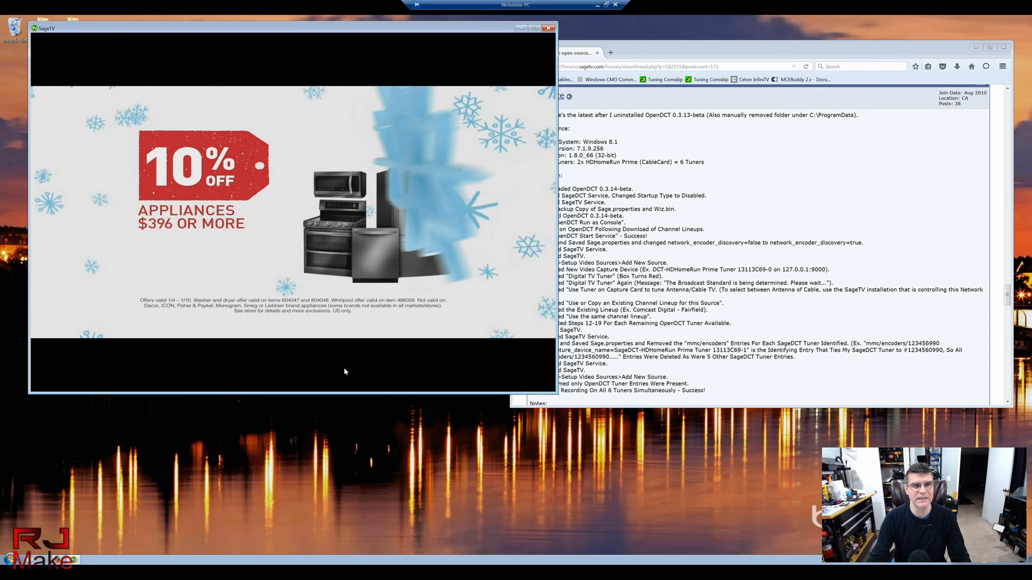
key(XF86AudioMute)
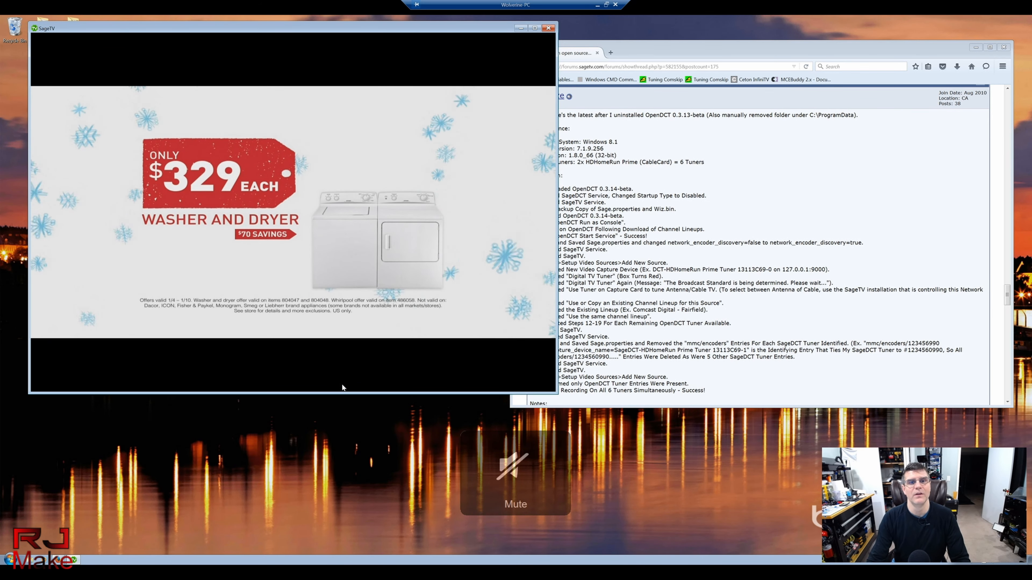